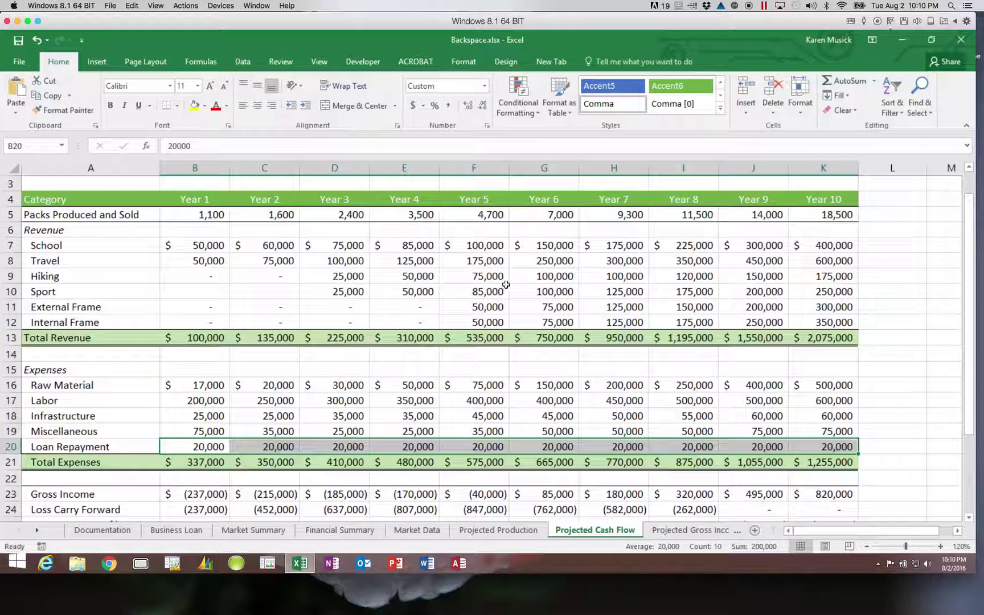
Select the non-adjacent Category header, Total Revenue and Total Expenses rows together, from column A through column K
left_click_drag(144, 197, 827, 205)
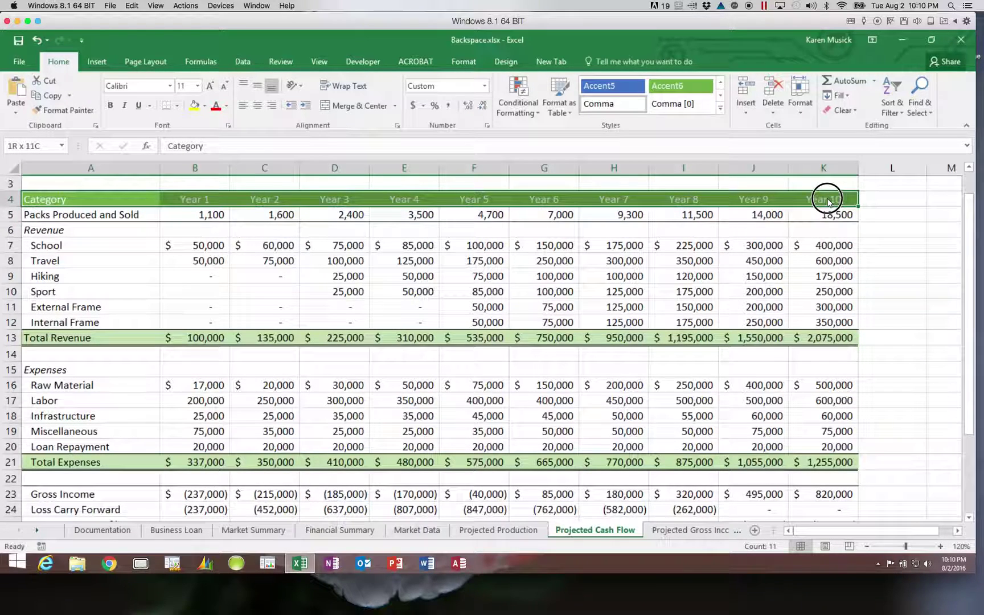
left_click(827, 203)
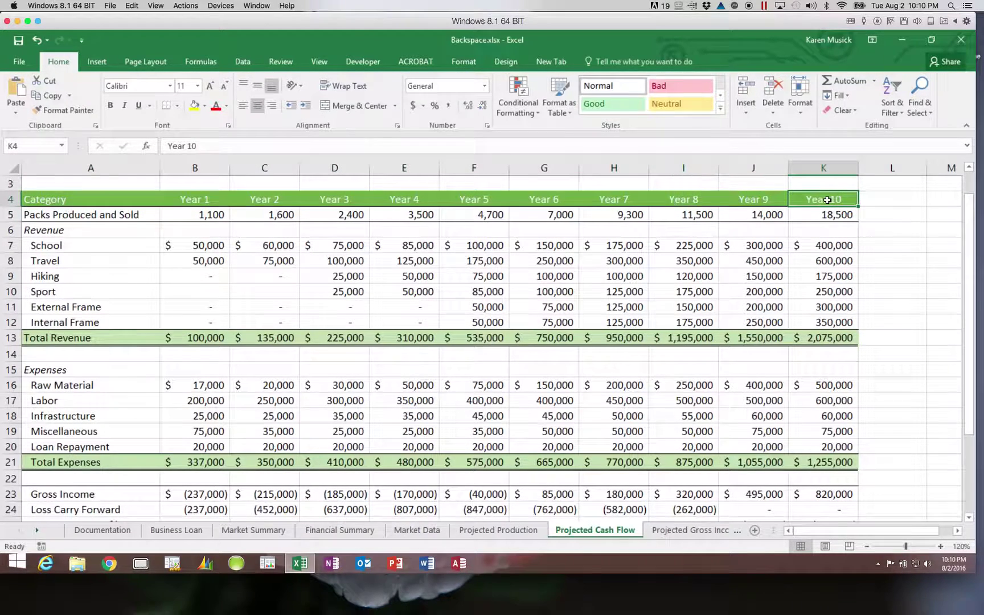
left_click(145, 195)
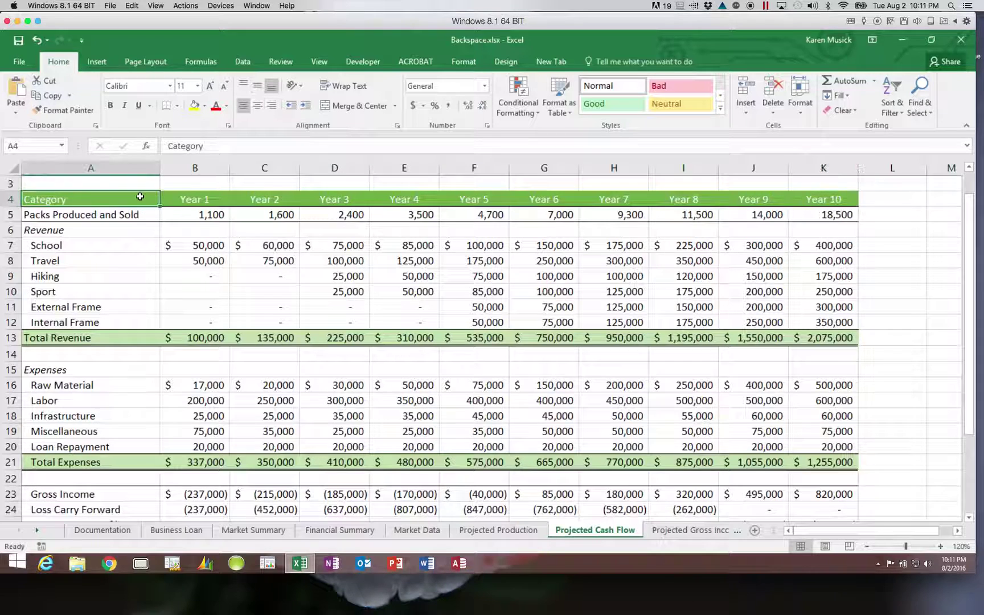
left_click(796, 200, "shift")
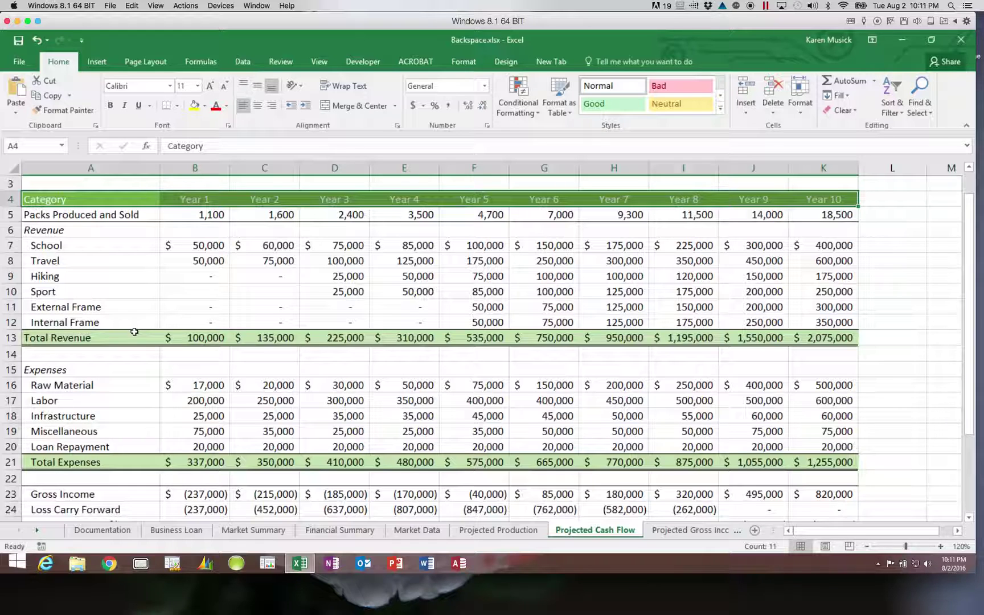
left_click_drag(130, 335, 795, 337)
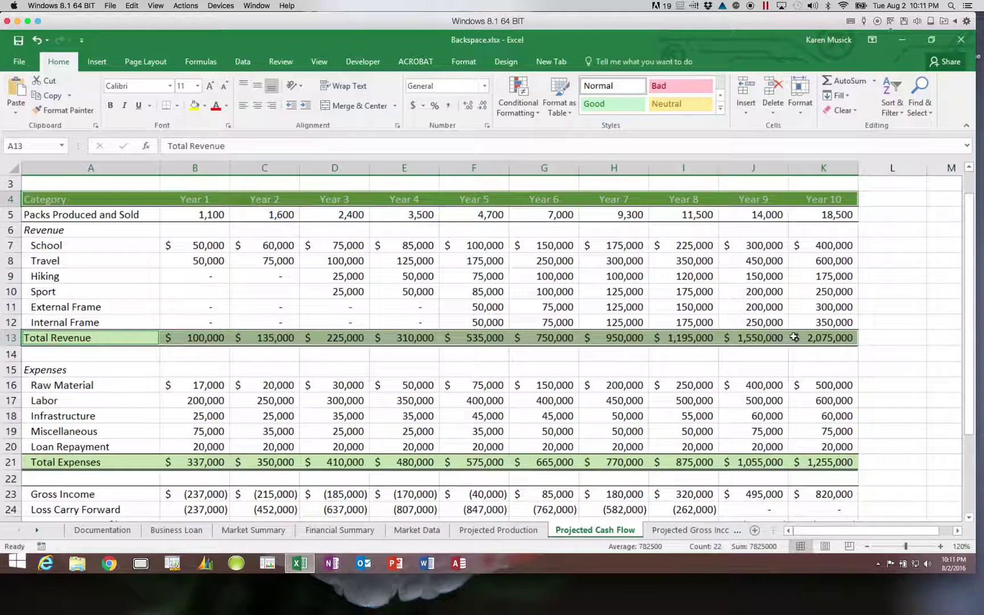
left_click(162, 462, "ctrl")
left_click_drag(162, 463, 816, 462)
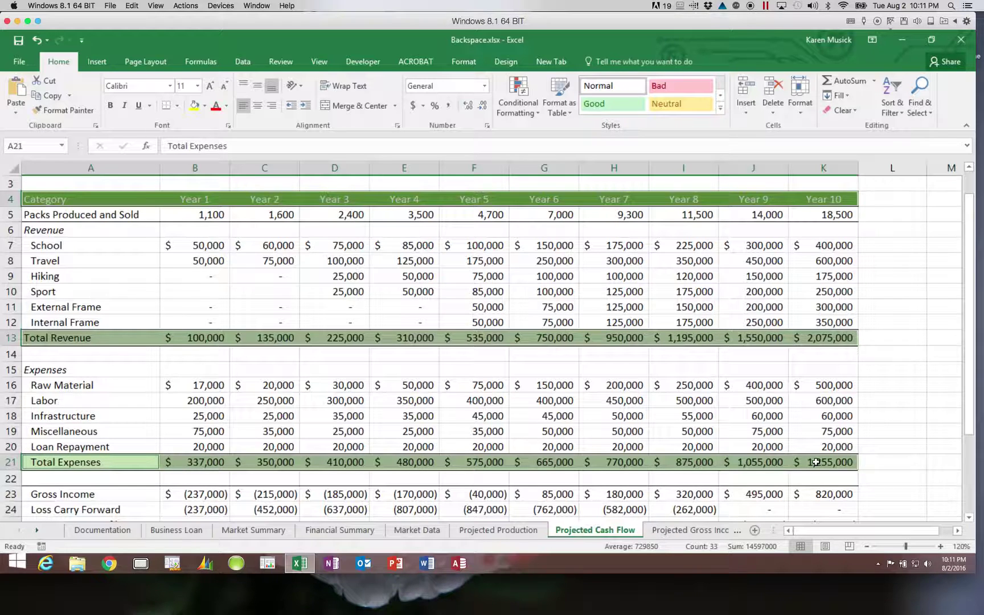
Insert the recommended Clustered Column chart from the selected rows after previewing the line, area, clustered bar and stacked column options
left_click(97, 63)
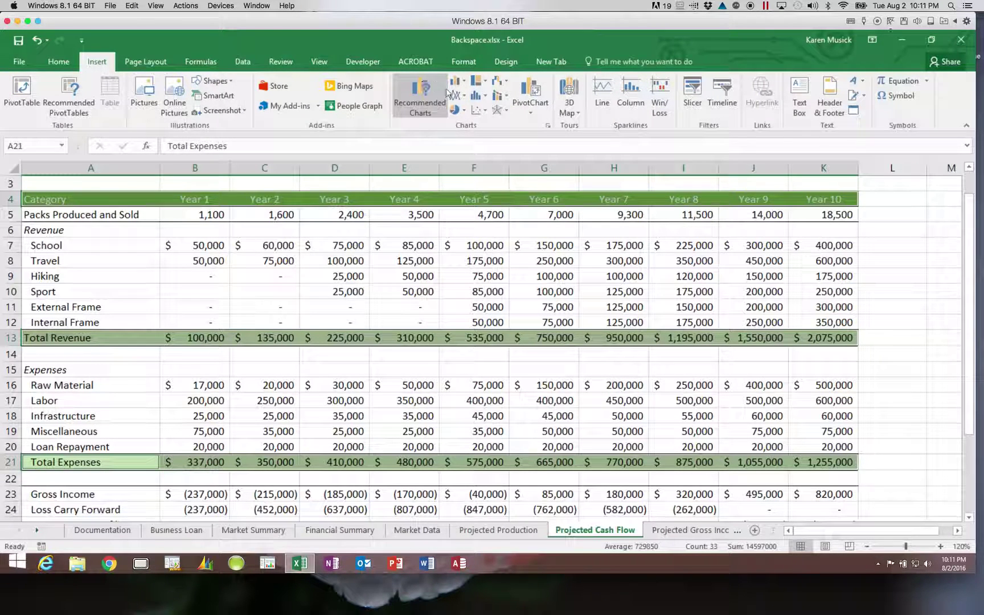
left_click(426, 111)
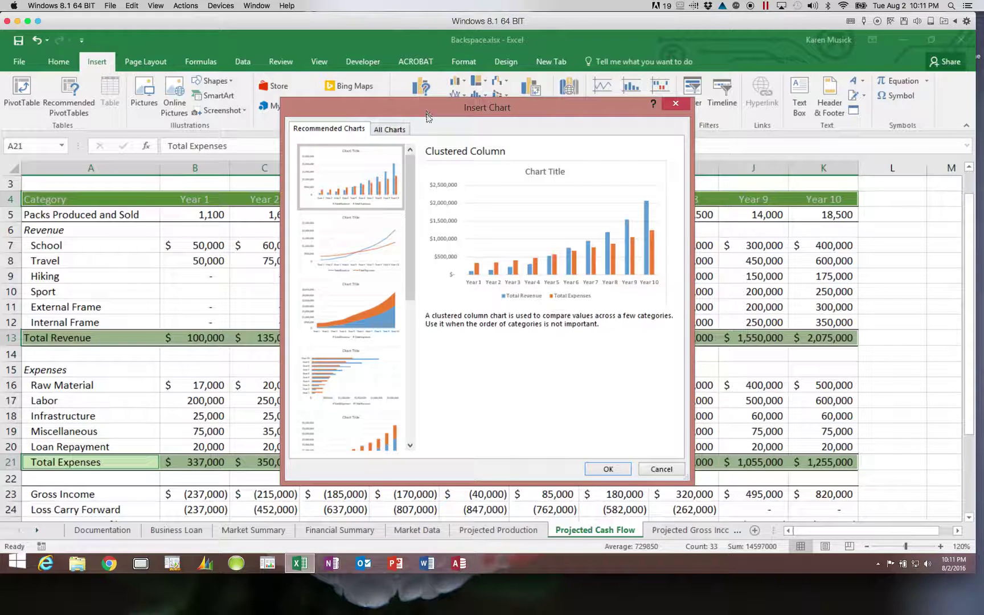
left_click(377, 238)
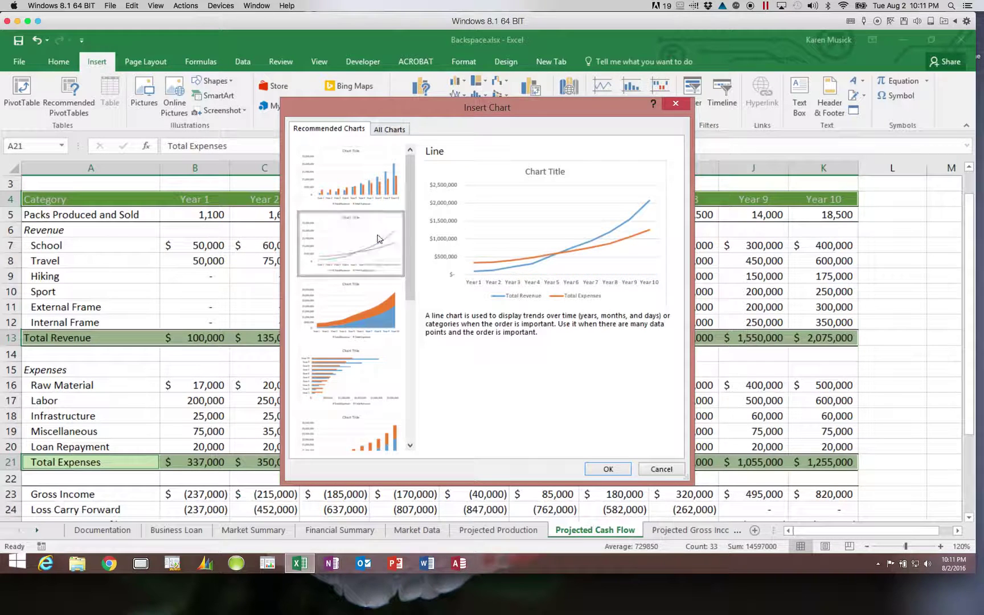
left_click(379, 306)
left_click(378, 380)
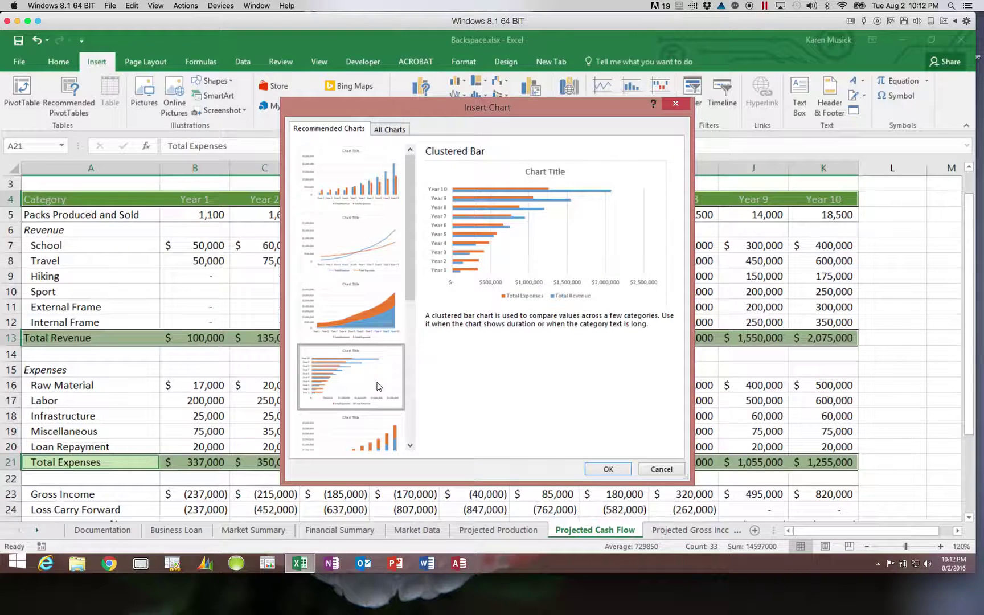
left_click(374, 422)
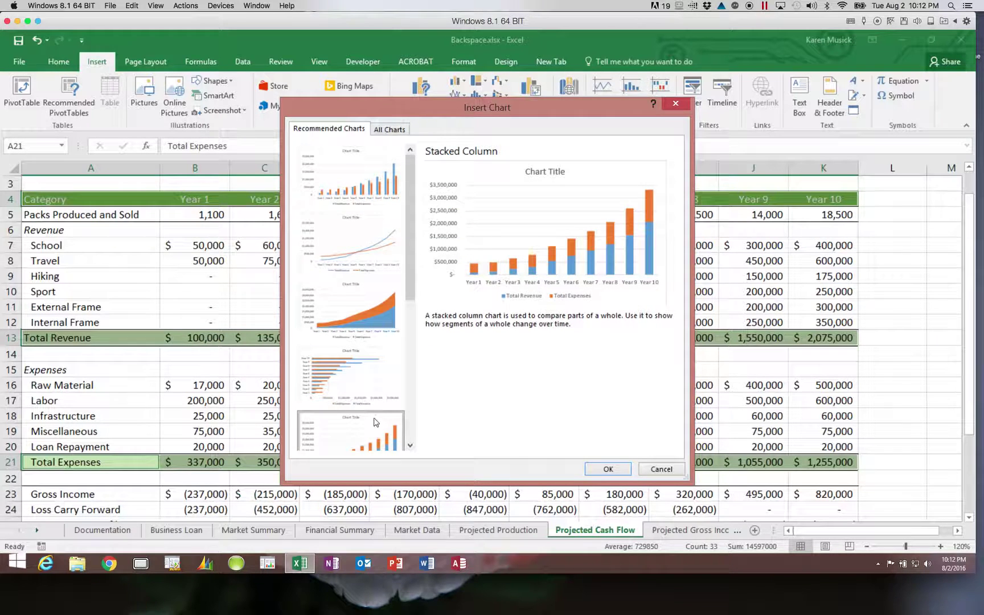
left_click(367, 199)
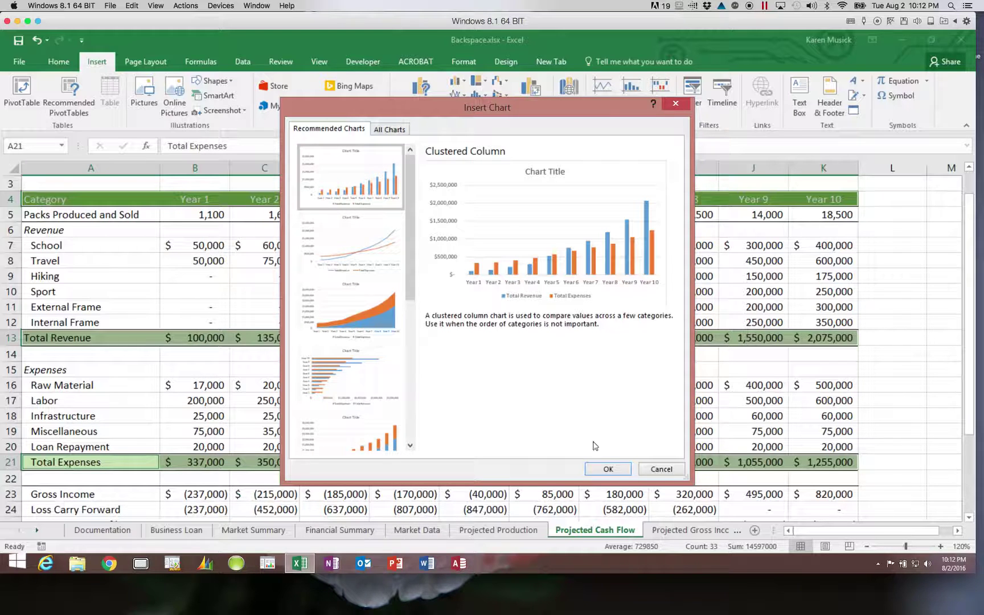
left_click(607, 468)
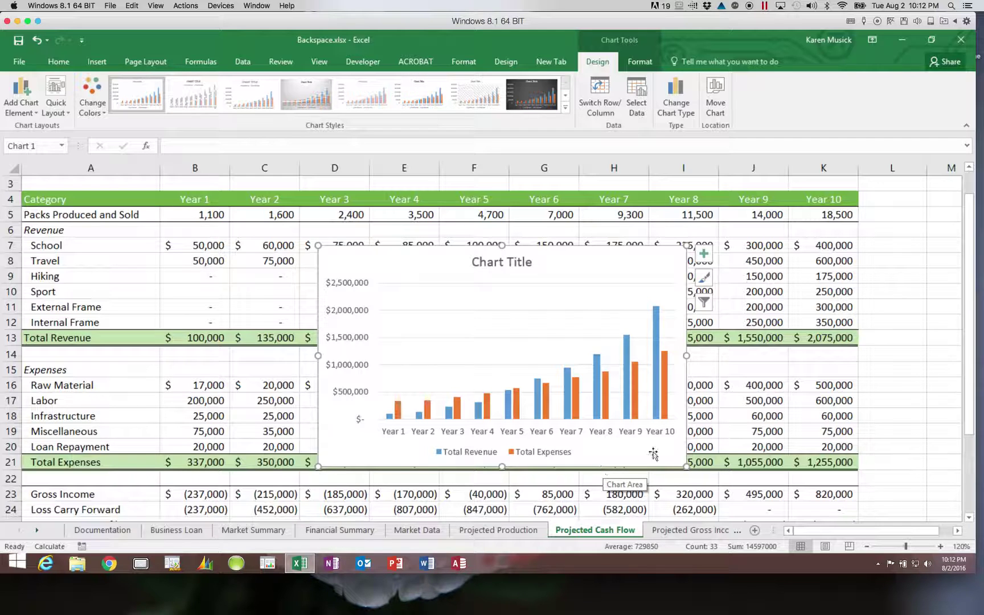
Apply the last style in the chart style gallery, with a white background, bold title and shaded columns
left_click(704, 278)
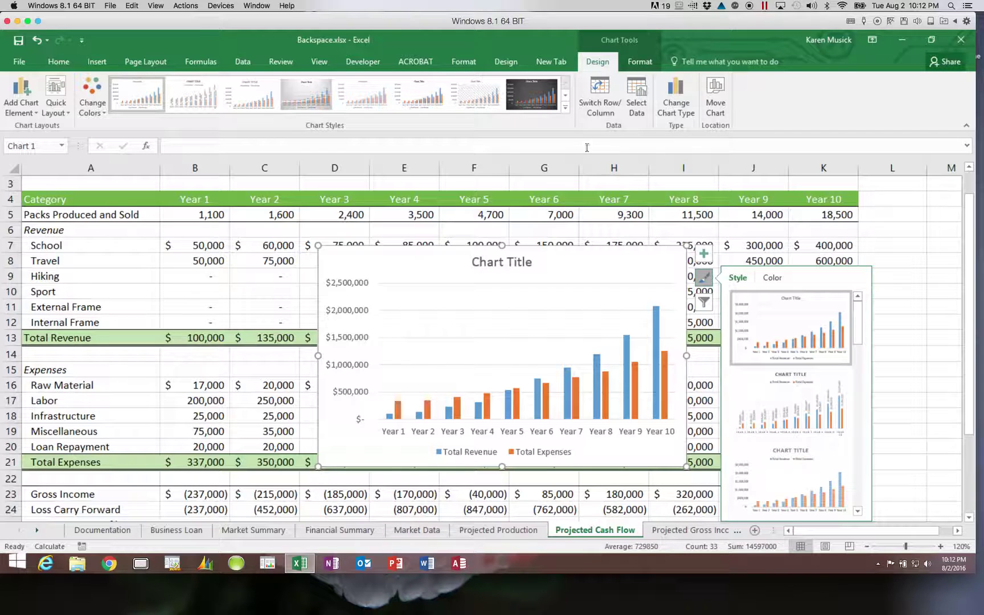
left_click(566, 109)
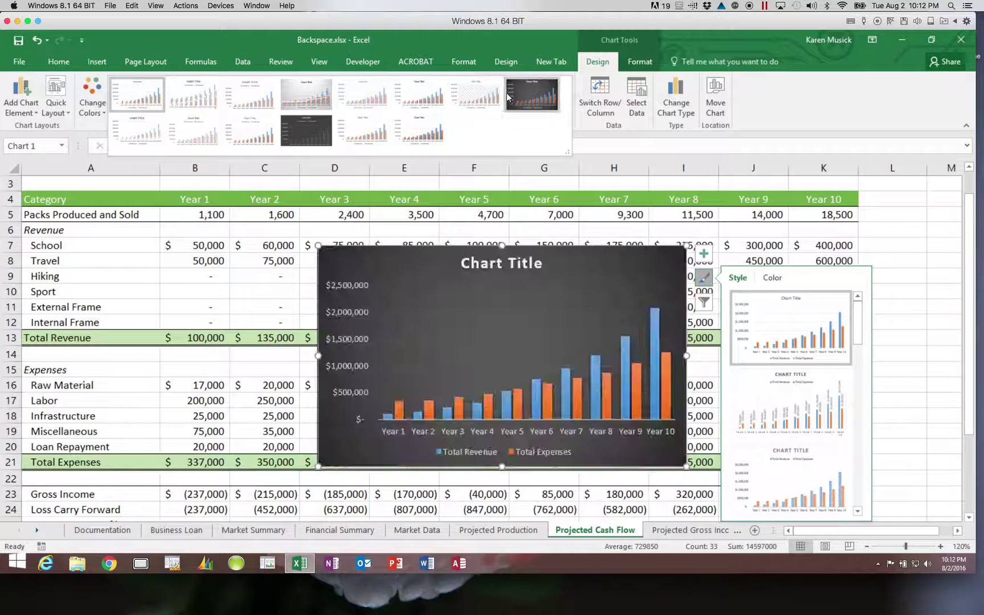
left_click(434, 134)
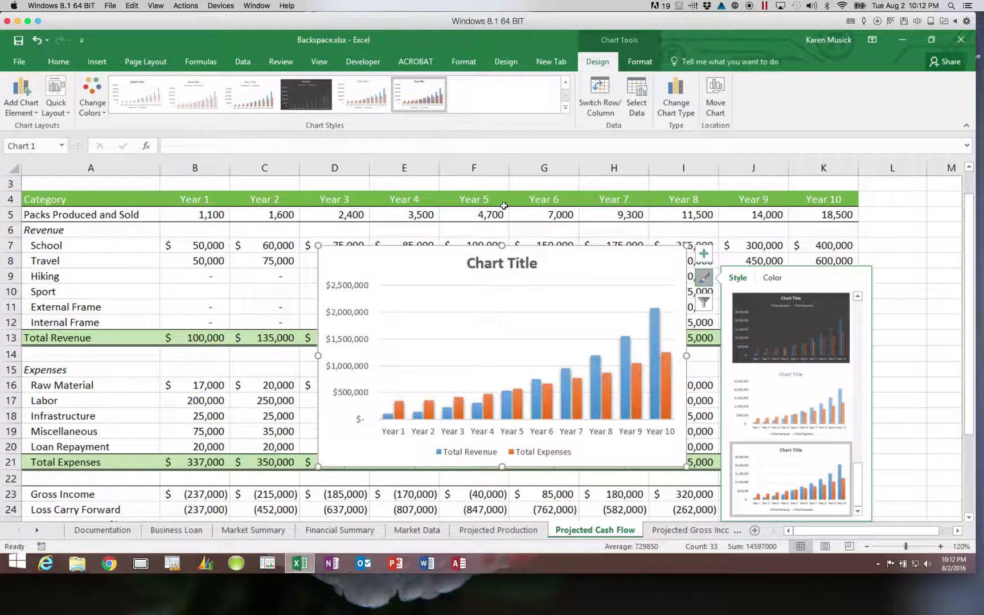
left_click(705, 279)
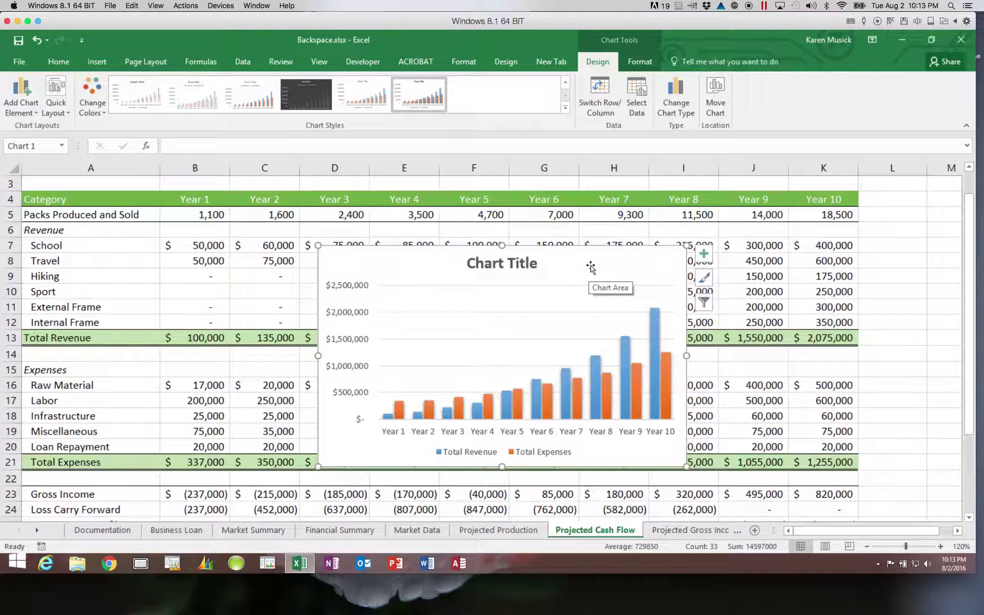
Move the chart to the Financial Summary sheet as an embedded object
left_click(717, 95)
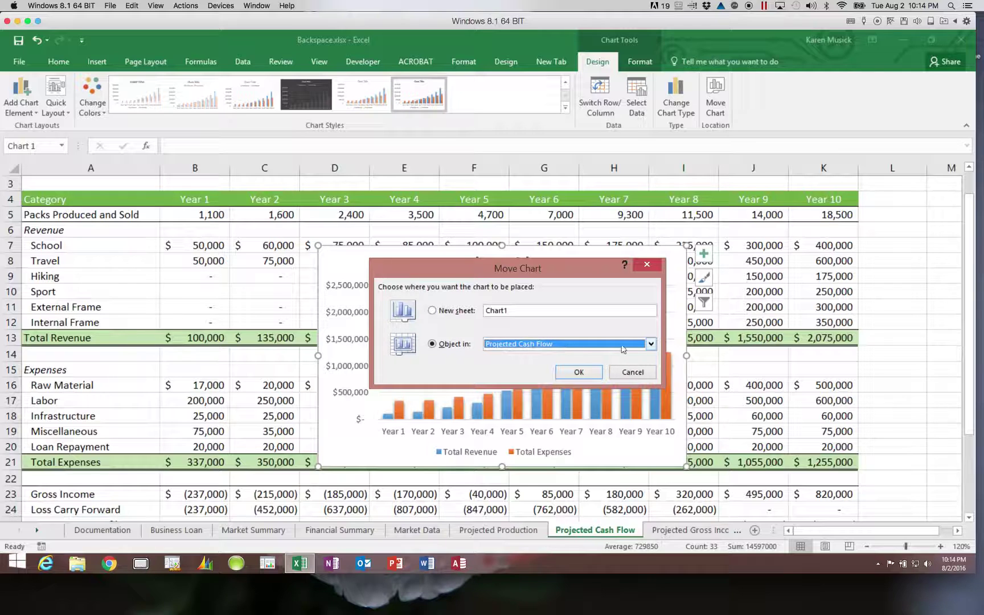
left_click(650, 344)
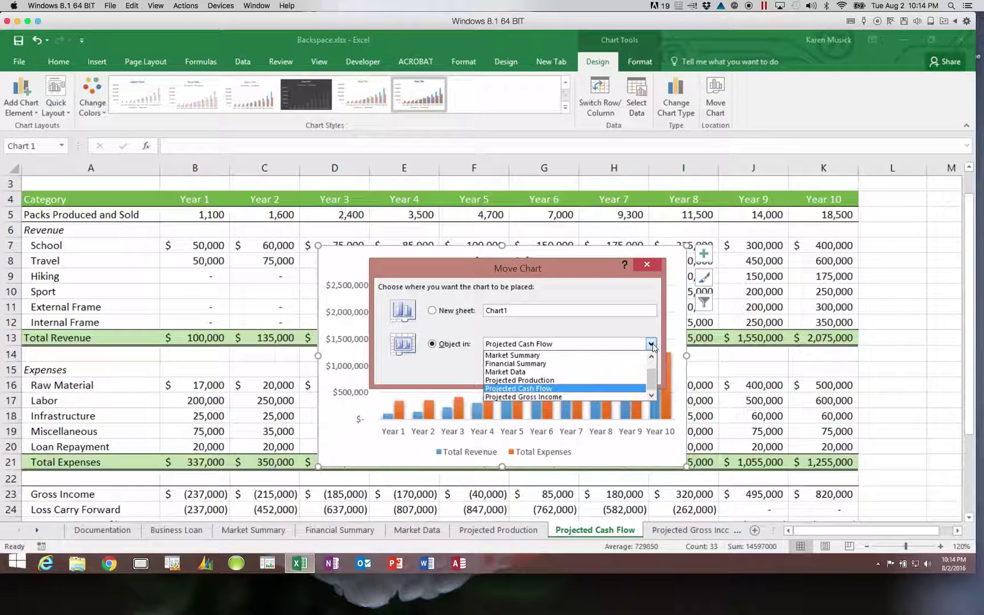
left_click(572, 366)
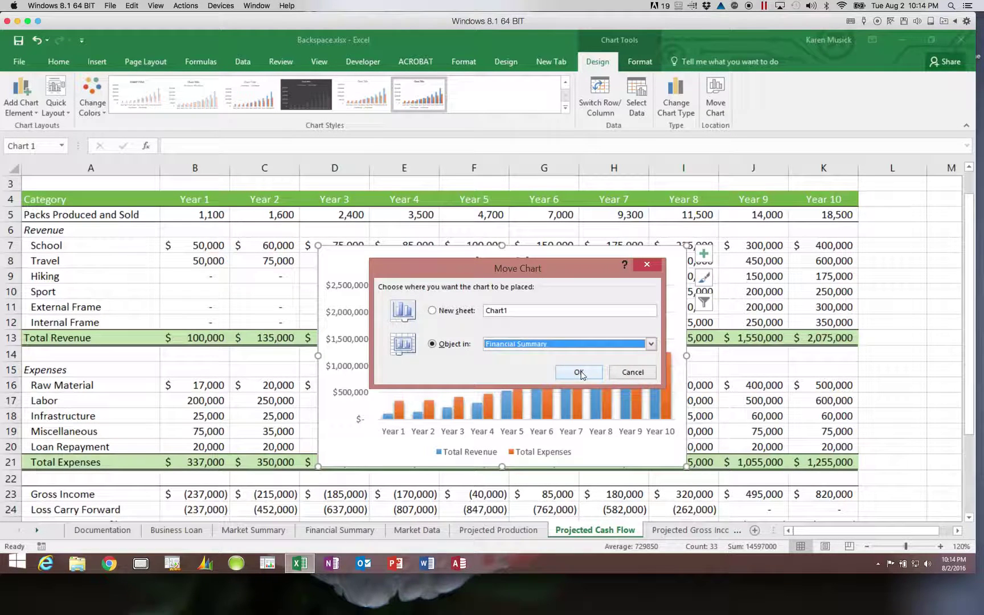
left_click(579, 373)
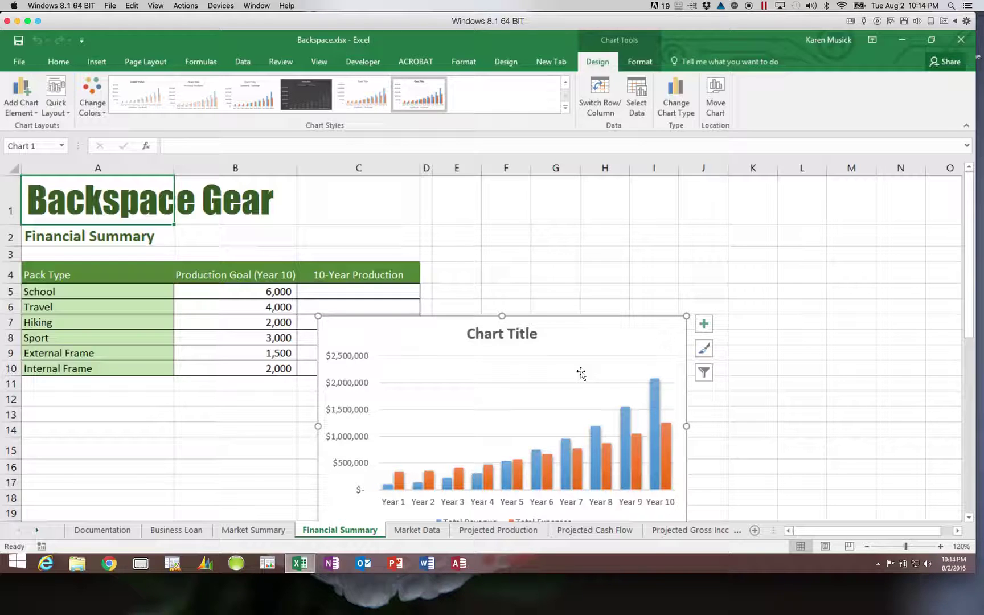
Place the chart beside the pack table with its upper-left corner in E4 and enlarge it to about cell L20
left_click(969, 518)
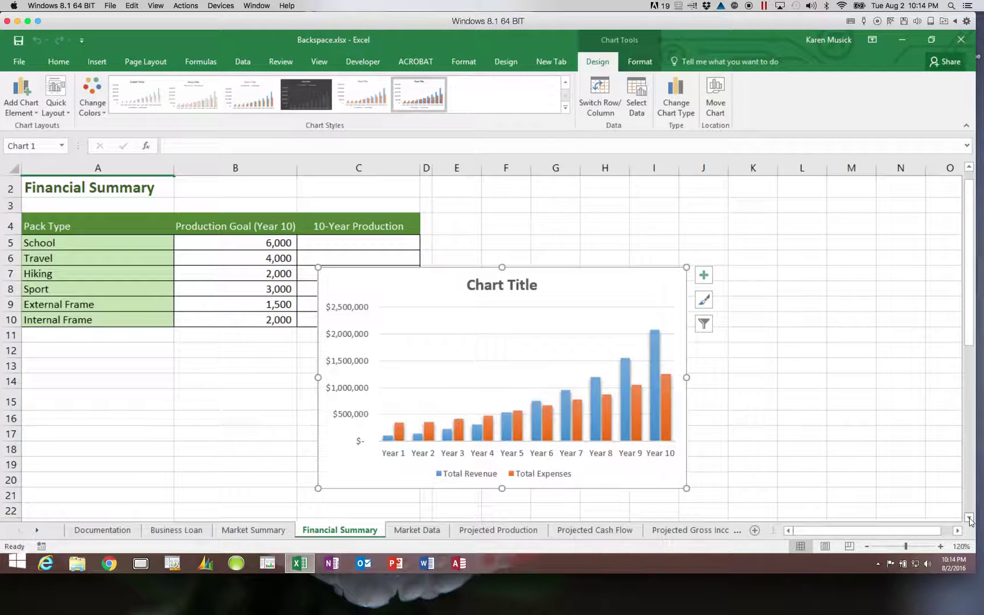
left_click(587, 286)
left_click_drag(591, 286, 706, 237)
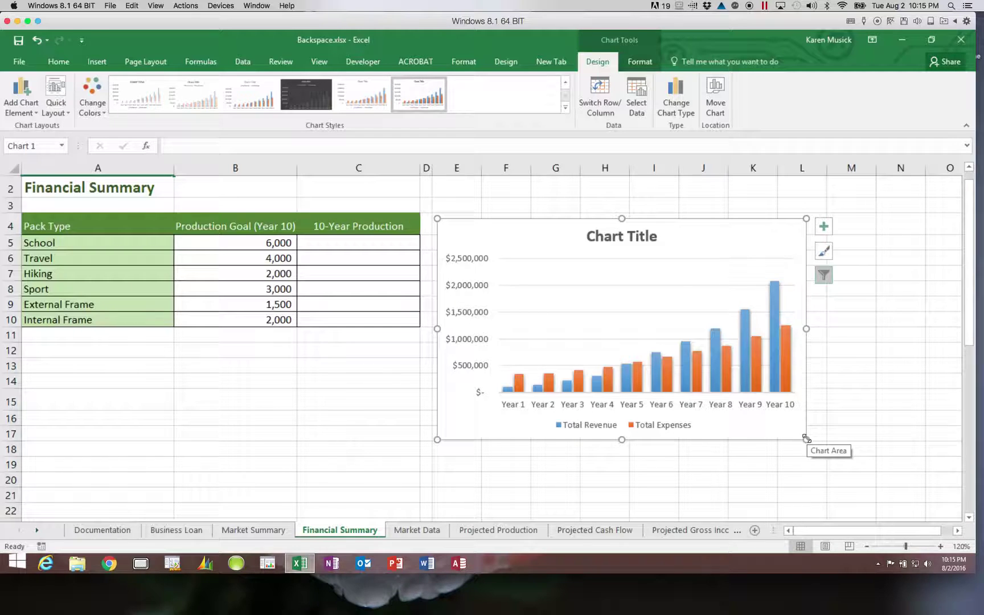
left_click_drag(806, 437, 821, 482)
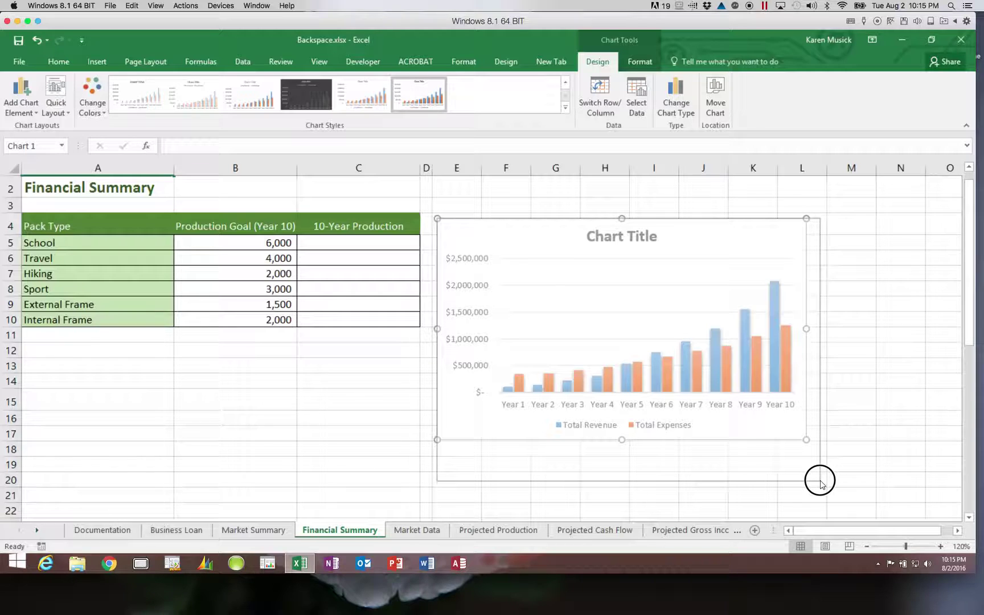
left_click_drag(820, 484, 821, 481)
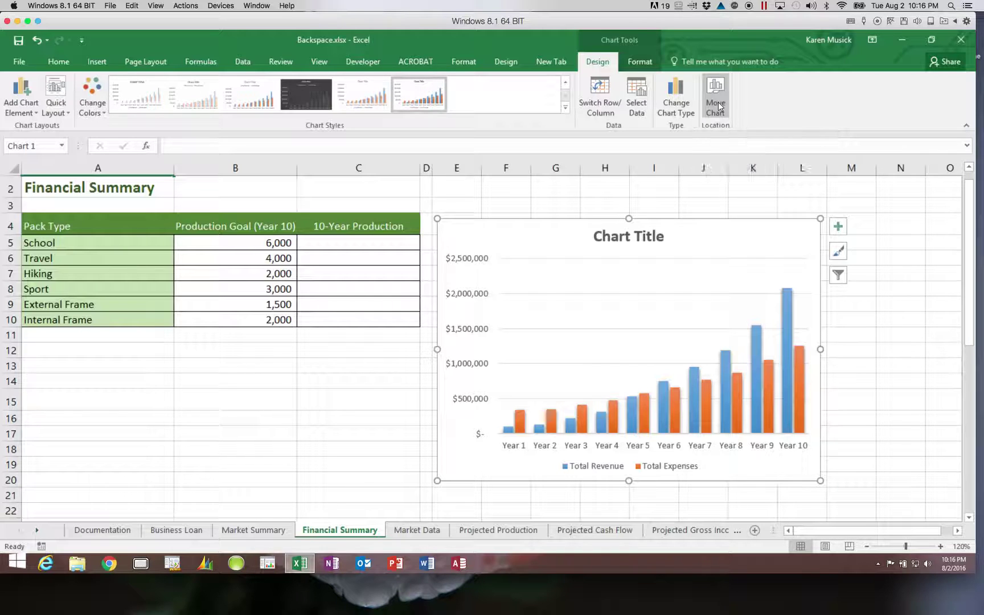
Set the chart title to "Projected Revenue and Expenses"
left_click(625, 238)
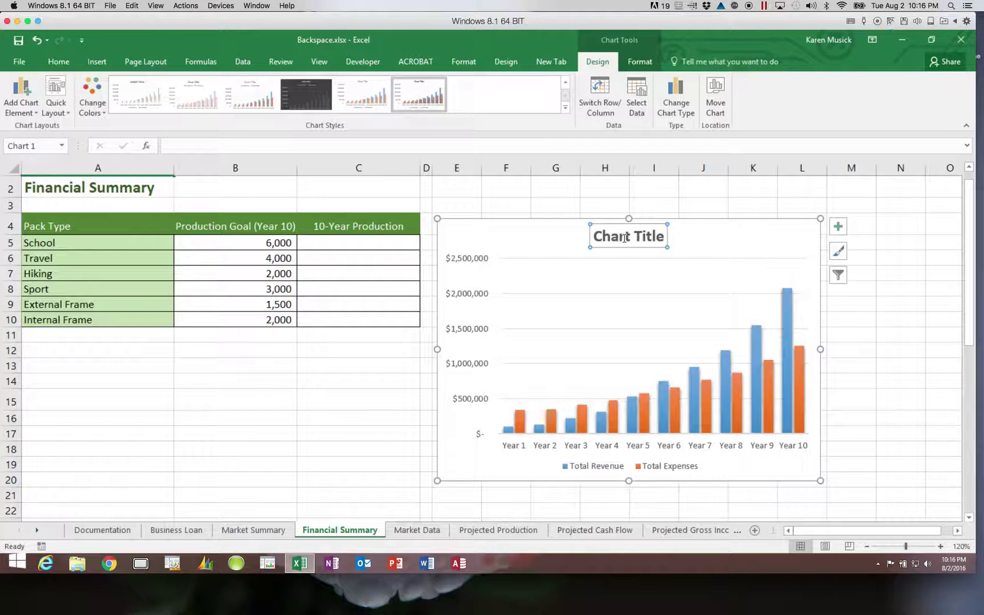
type("Projected")
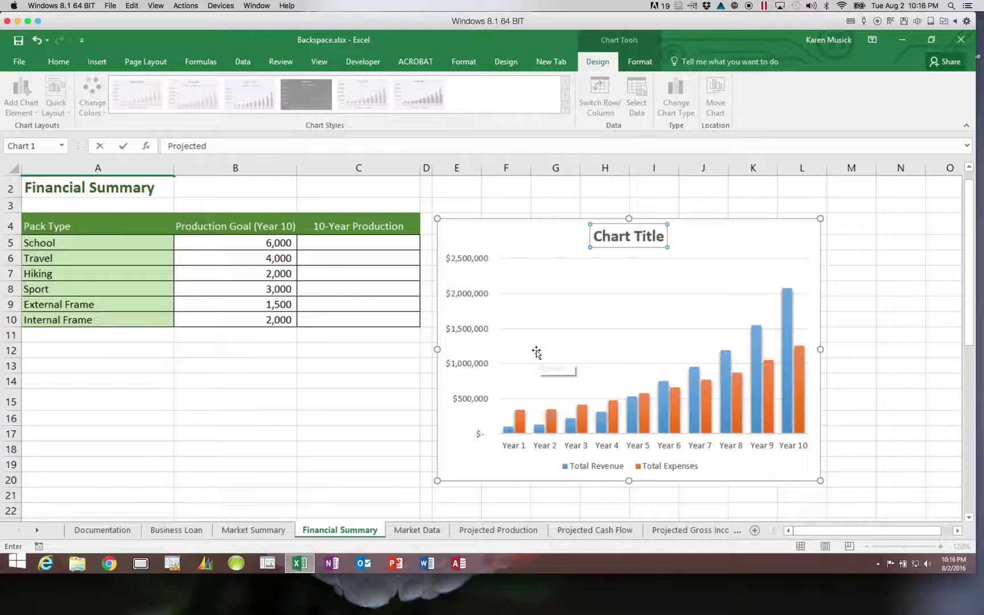
type("Revenue and Expenses")
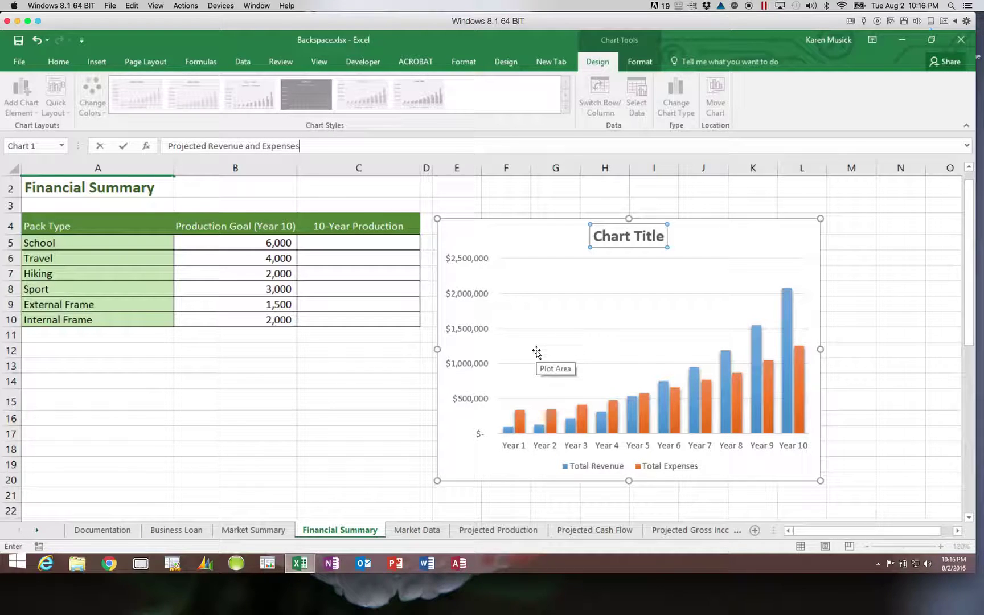
key("Return")
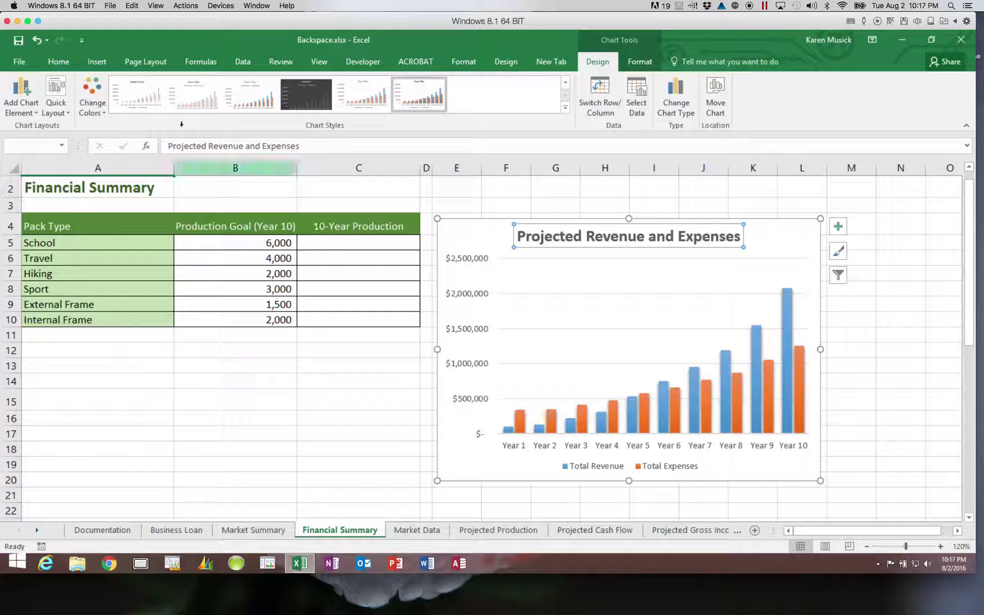
Change the chart title's font to Calibri Light (Headings)
left_click(73, 63)
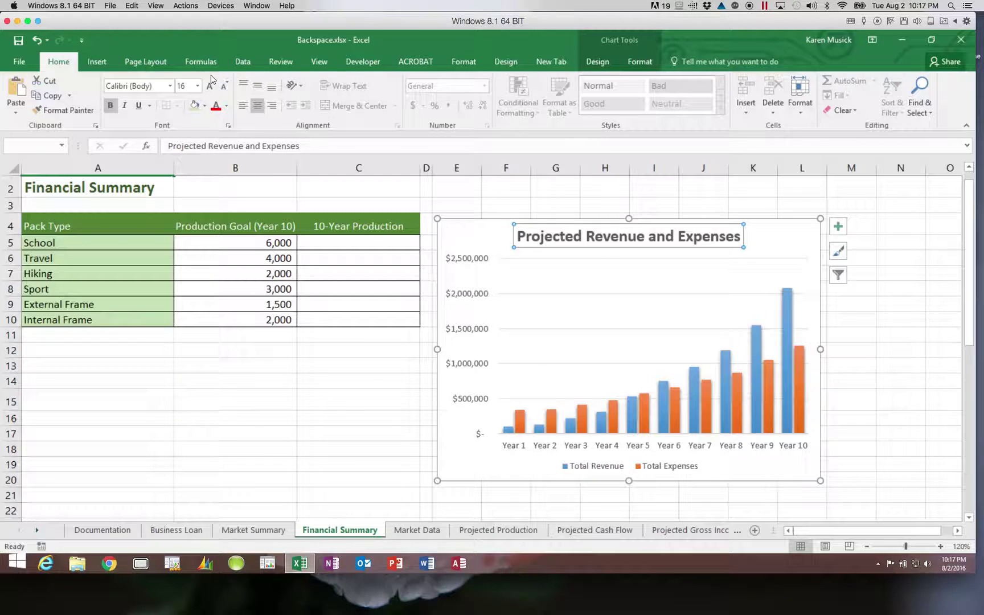
left_click(171, 87)
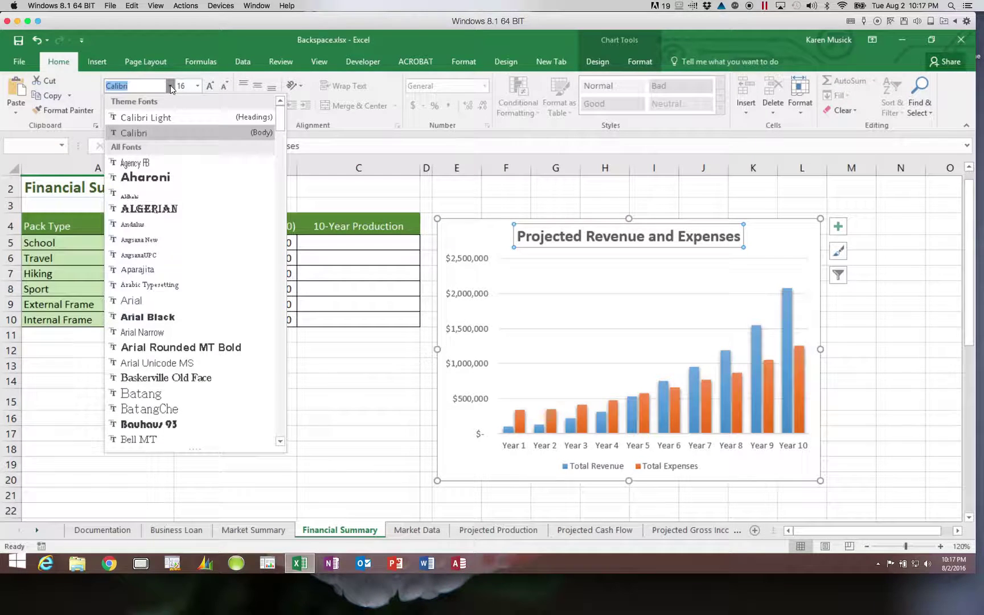
left_click(159, 117)
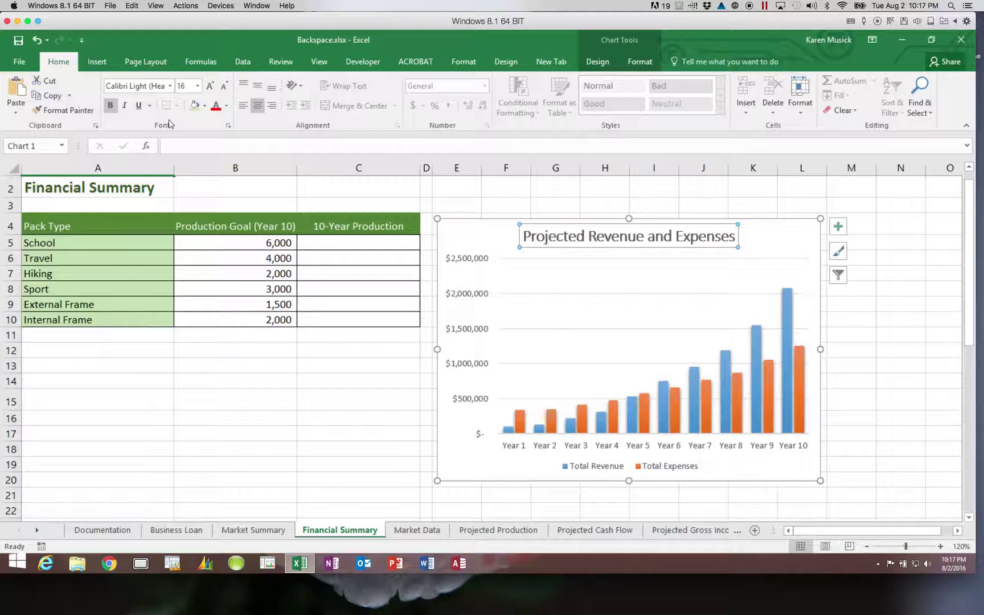
Change the chart title's font color to a dark shade of the Green, Accent 6 theme color
left_click(204, 107)
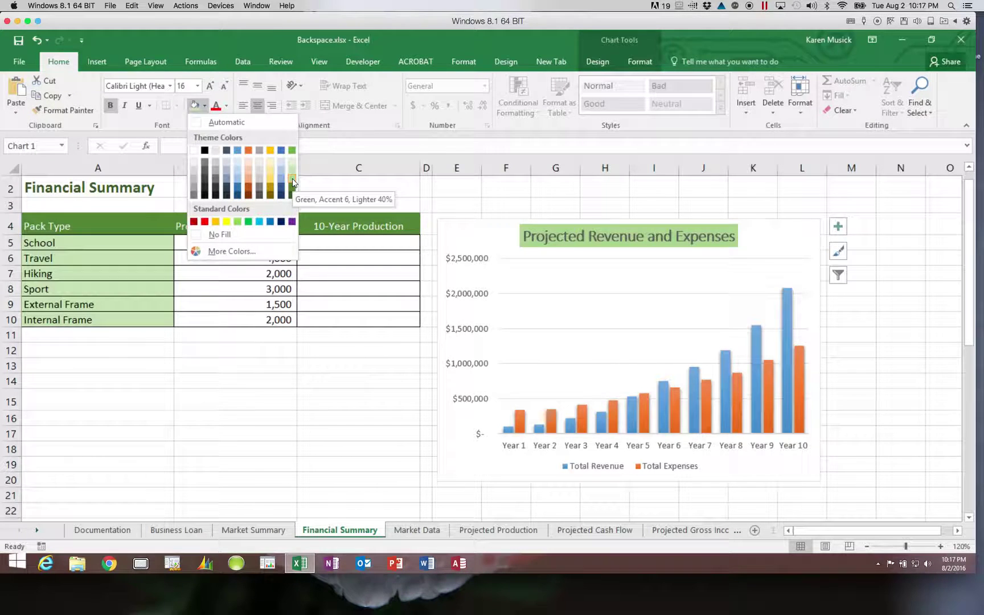
left_click(205, 106)
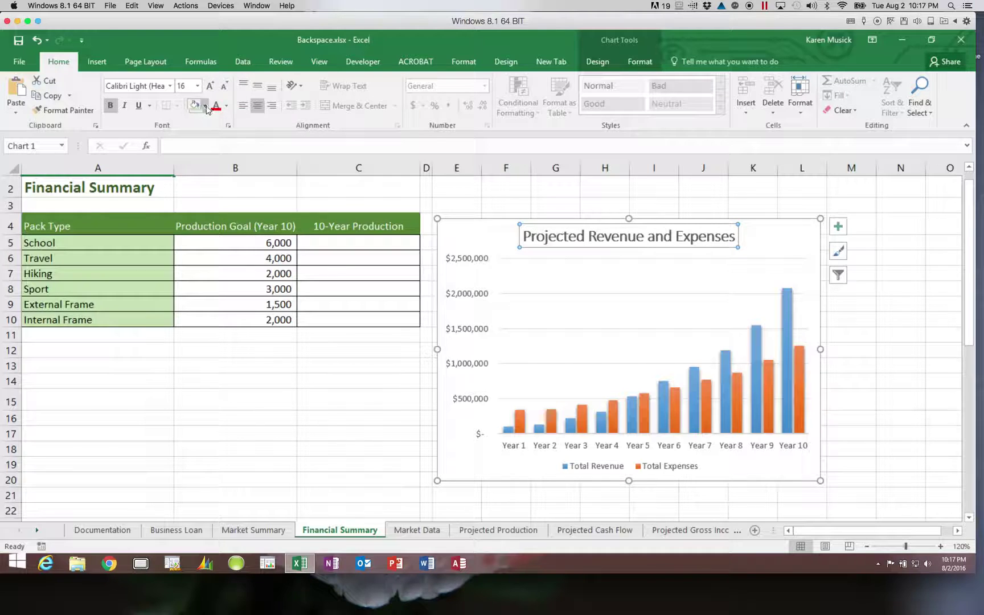
left_click(226, 107)
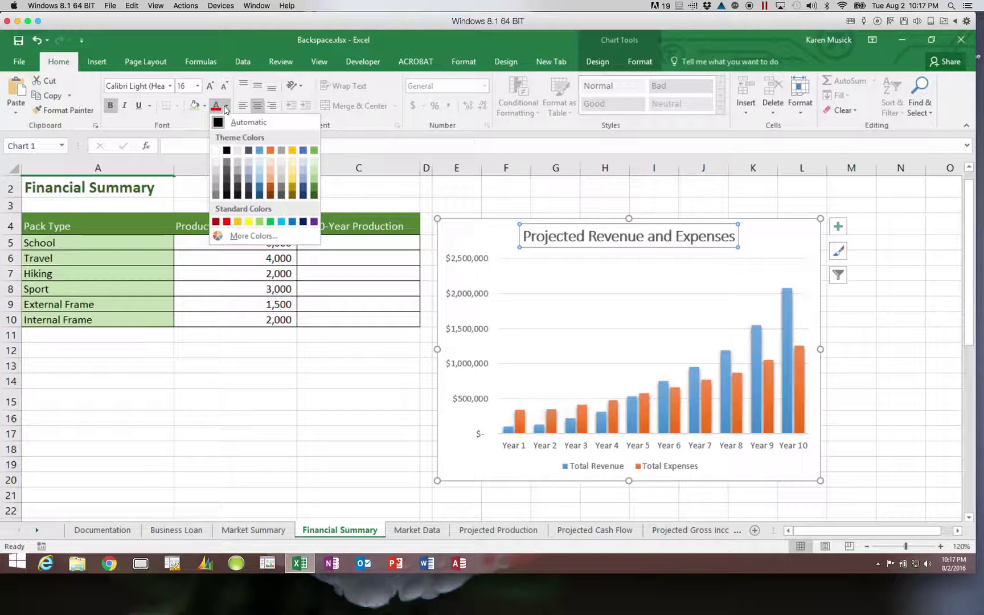
left_click(314, 188)
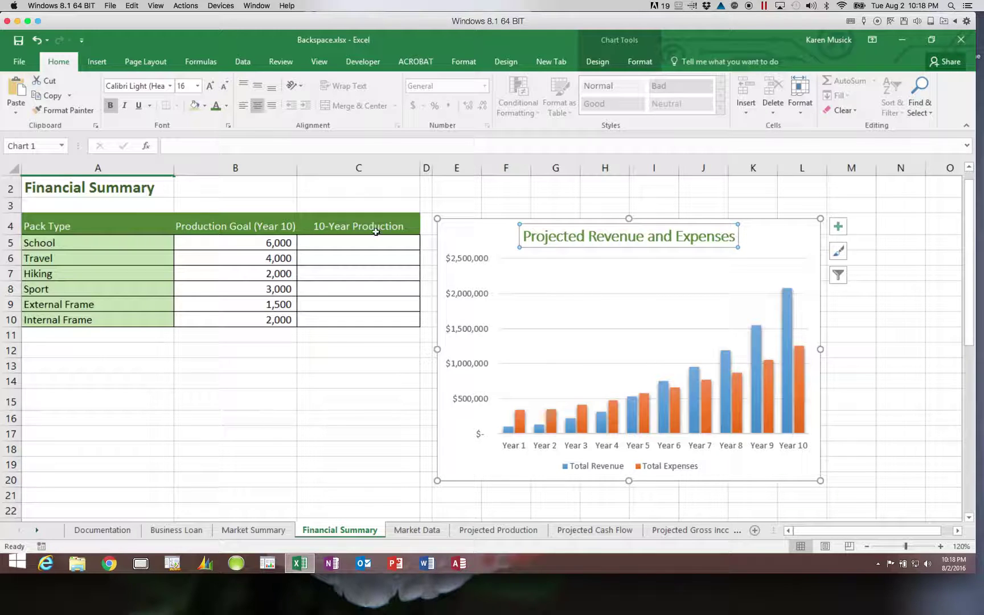
Set the major unit of the chart's vertical axis to 250000
double_click(471, 326)
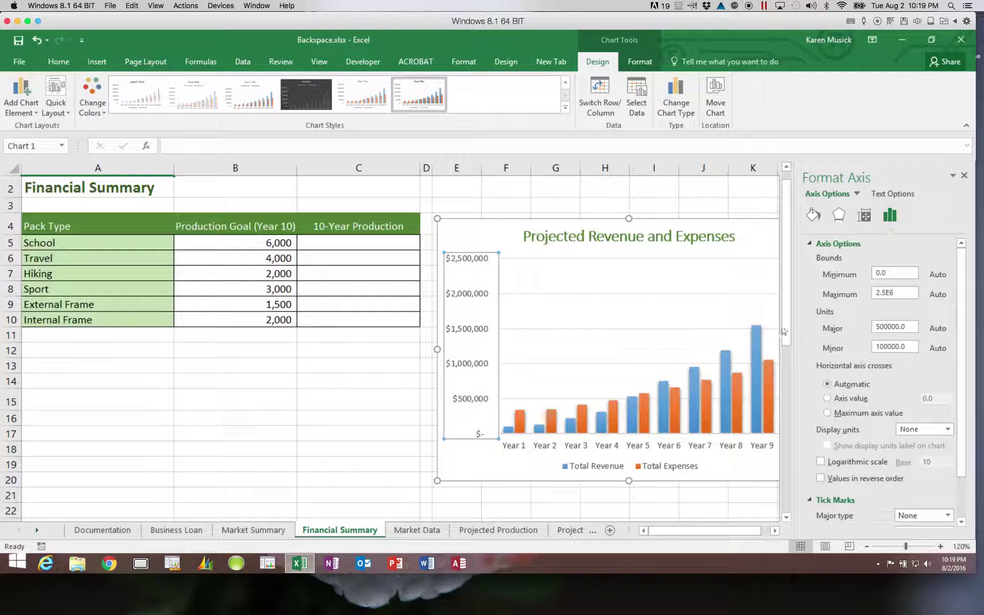
left_click_drag(912, 327, 868, 331)
type("250000")
key("Return")
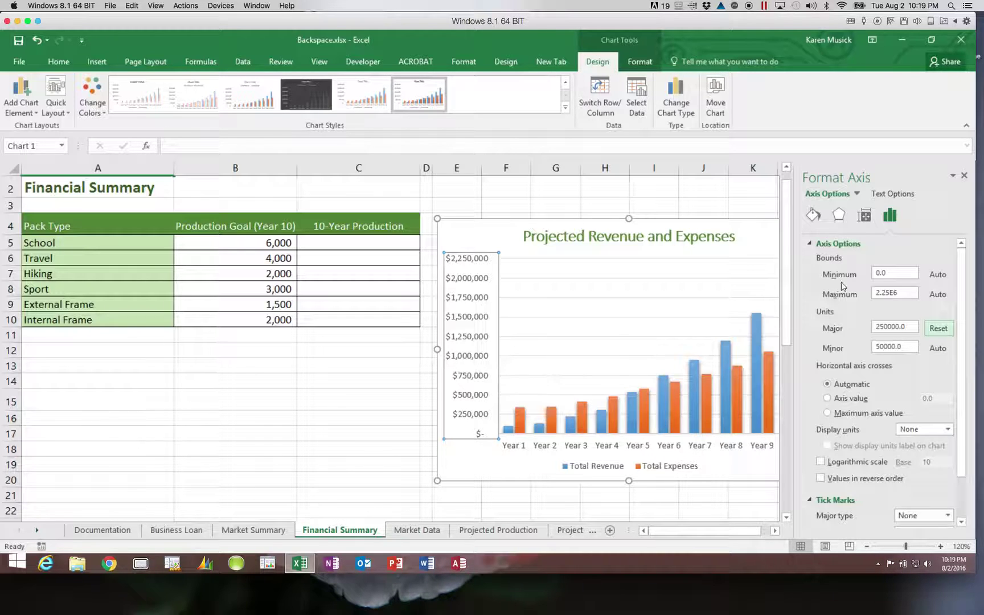
left_click(964, 175)
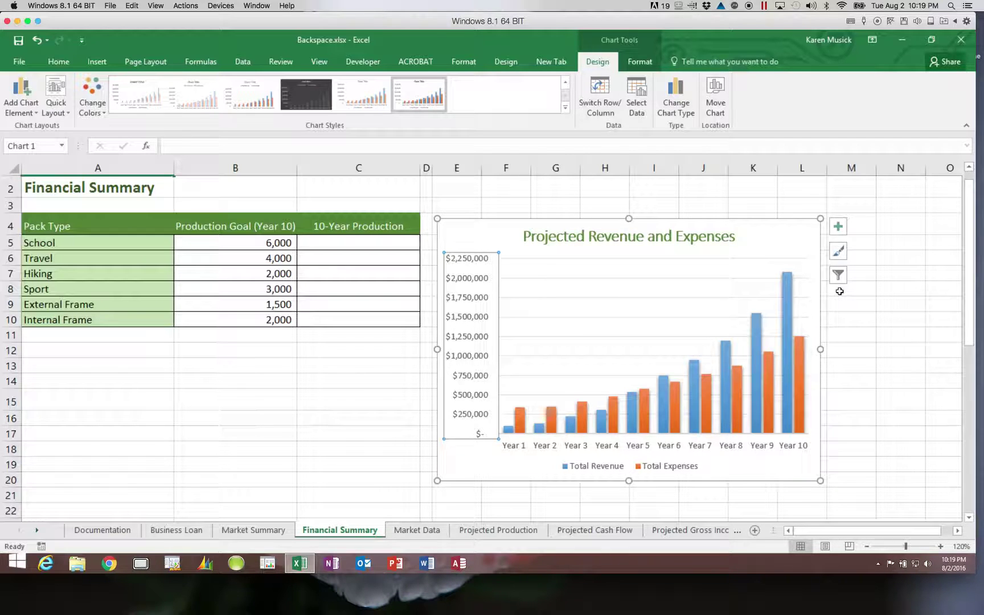
Add primary major vertical gridlines to the chart
left_click(839, 228)
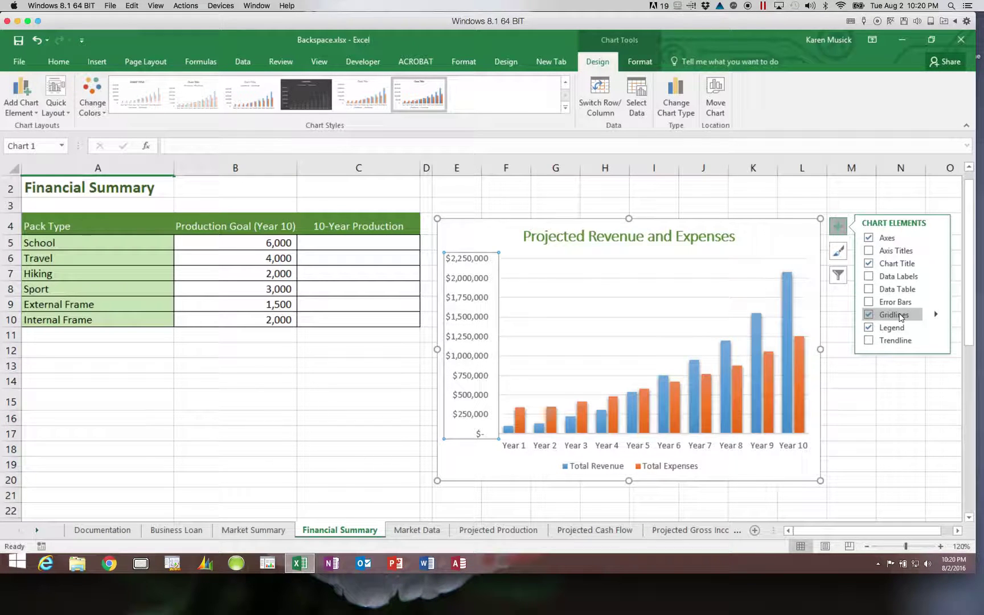
left_click(959, 531)
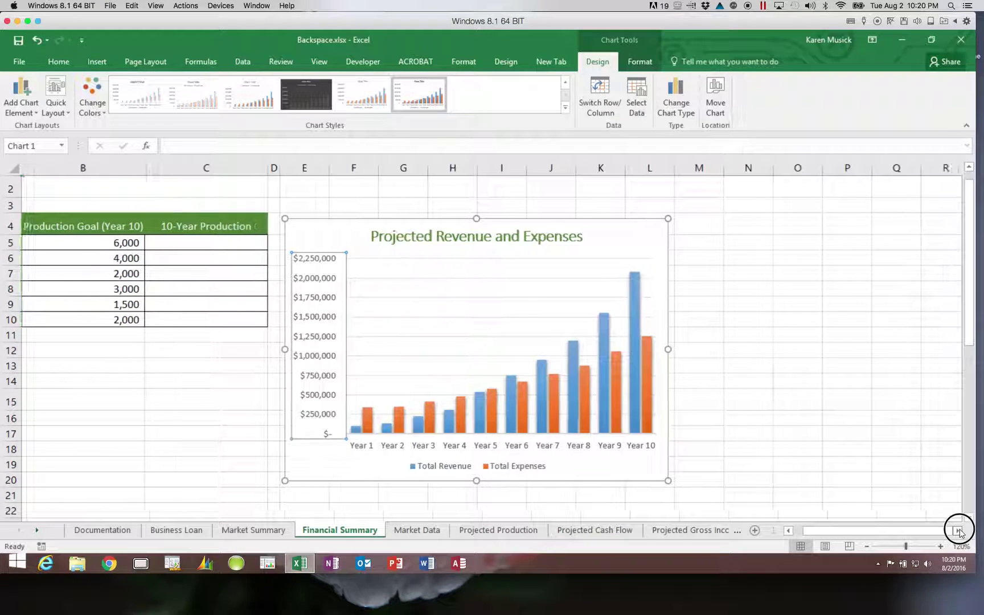
left_click(959, 531)
left_click(959, 530)
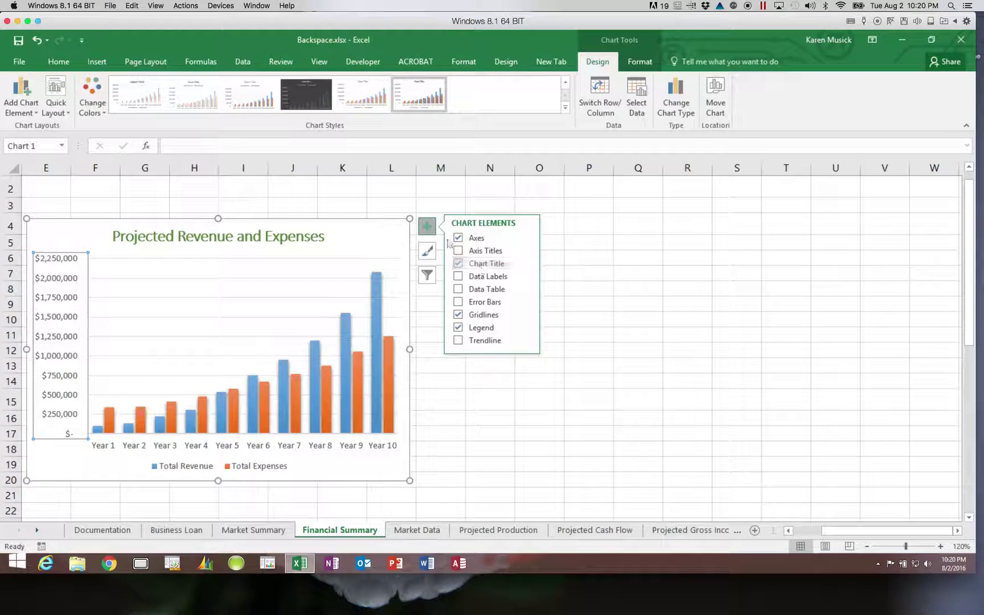
left_click(525, 316)
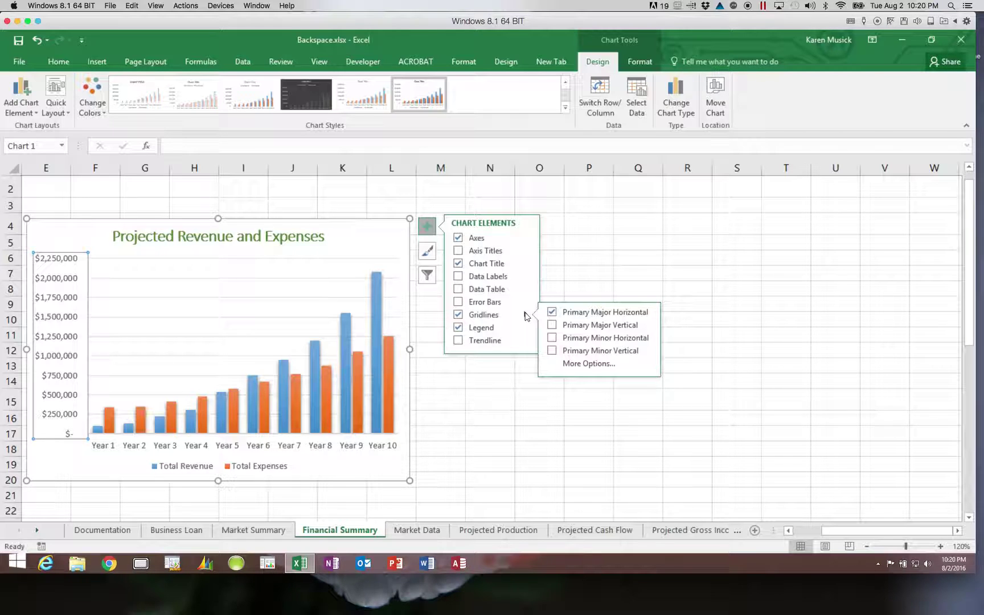
left_click(552, 326)
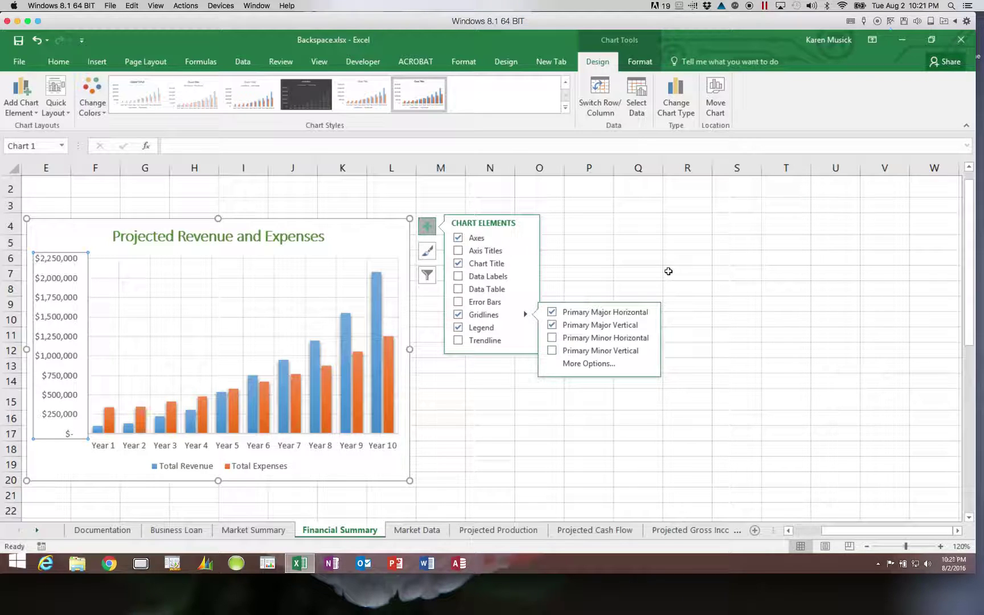
left_click(427, 228)
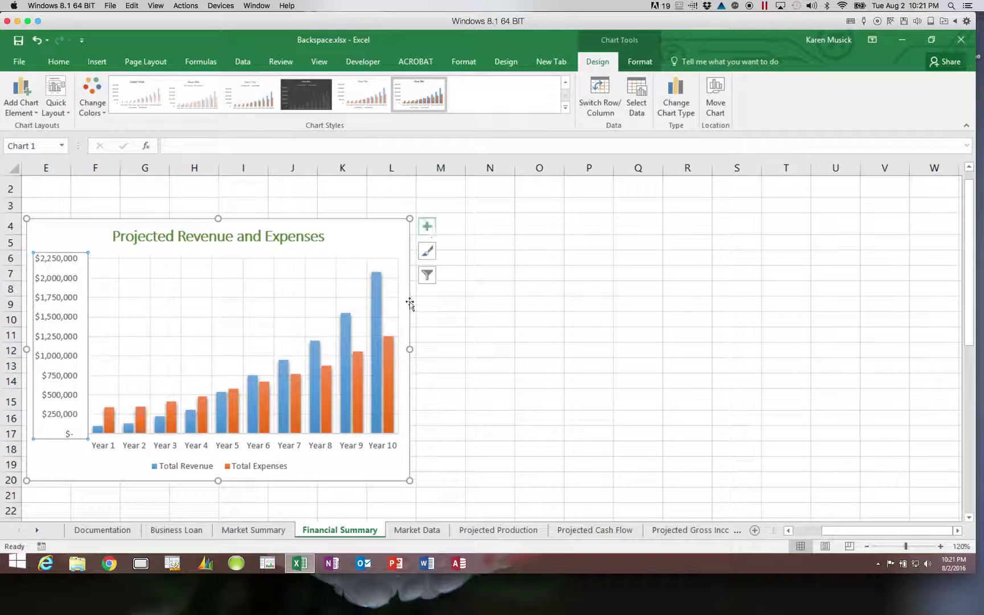
Set the gap width of the chart's columns to 200%
left_click(343, 382)
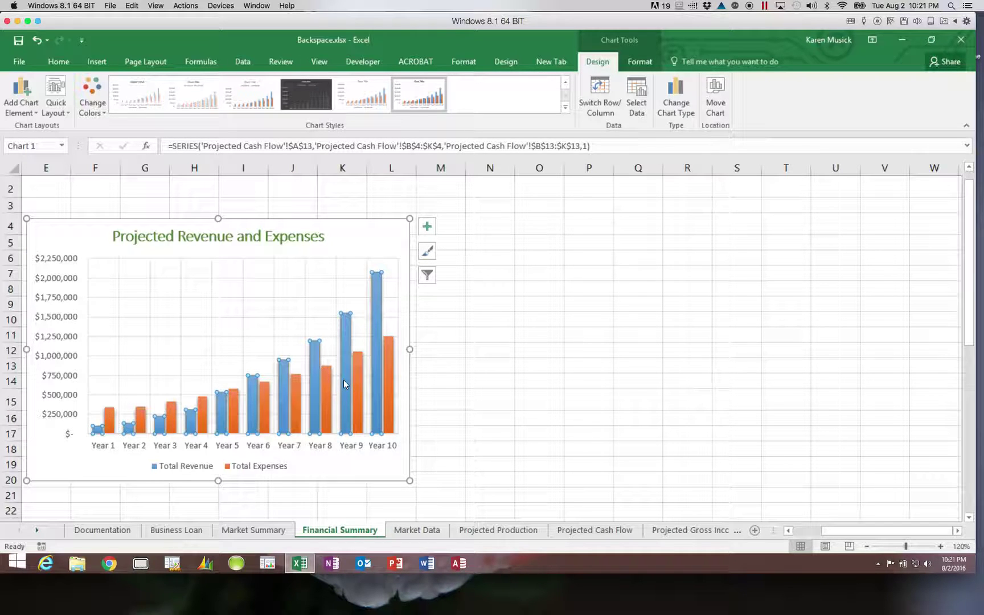
double_click(344, 379)
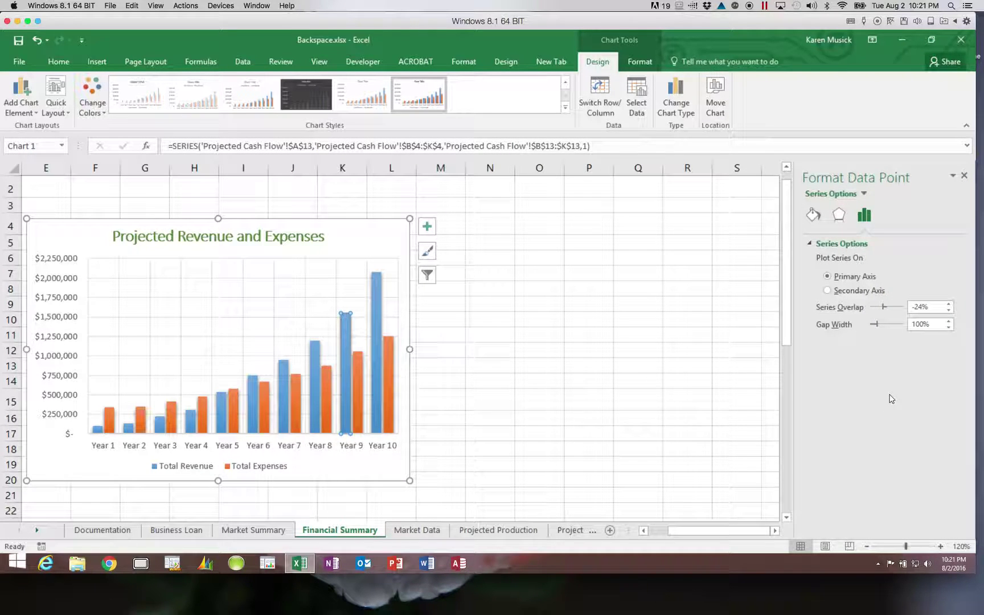
left_click(870, 219)
left_click(916, 324)
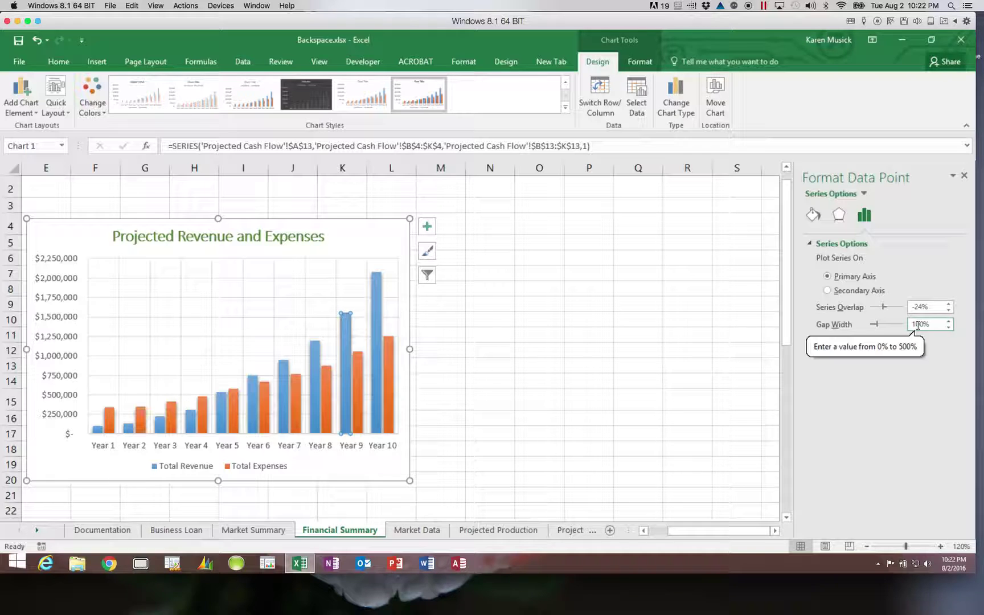
key("BackSpace")
type("2")
key("Tab")
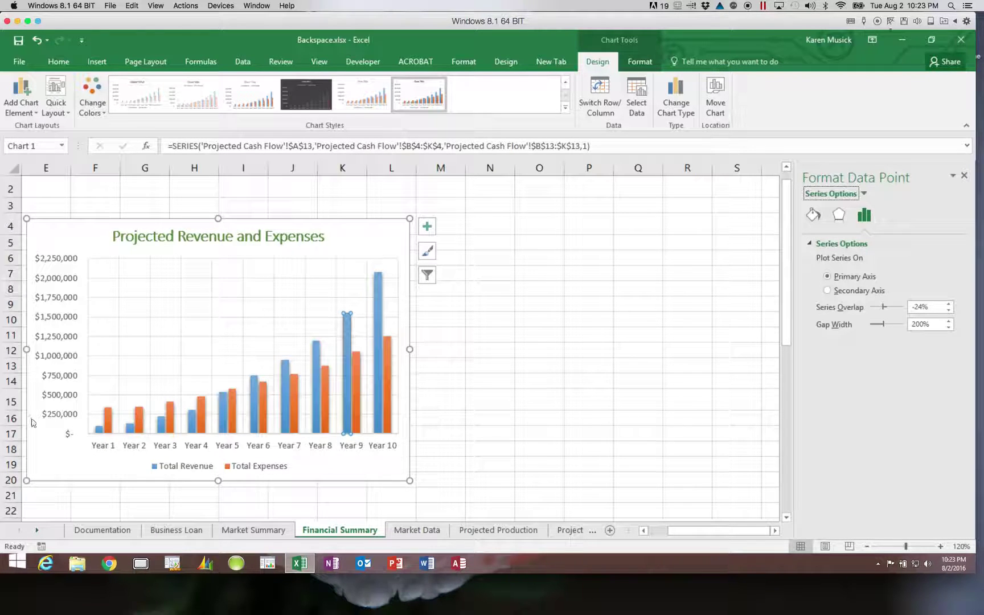
left_click(965, 177)
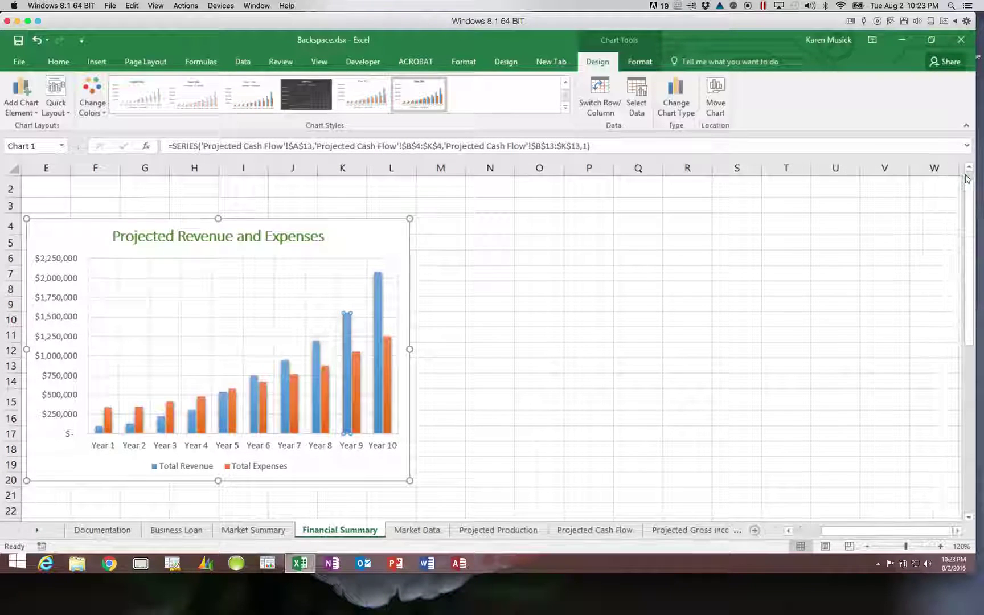
Fill the chart area with a light shade of the Green, Accent 6 theme color
left_click(358, 235)
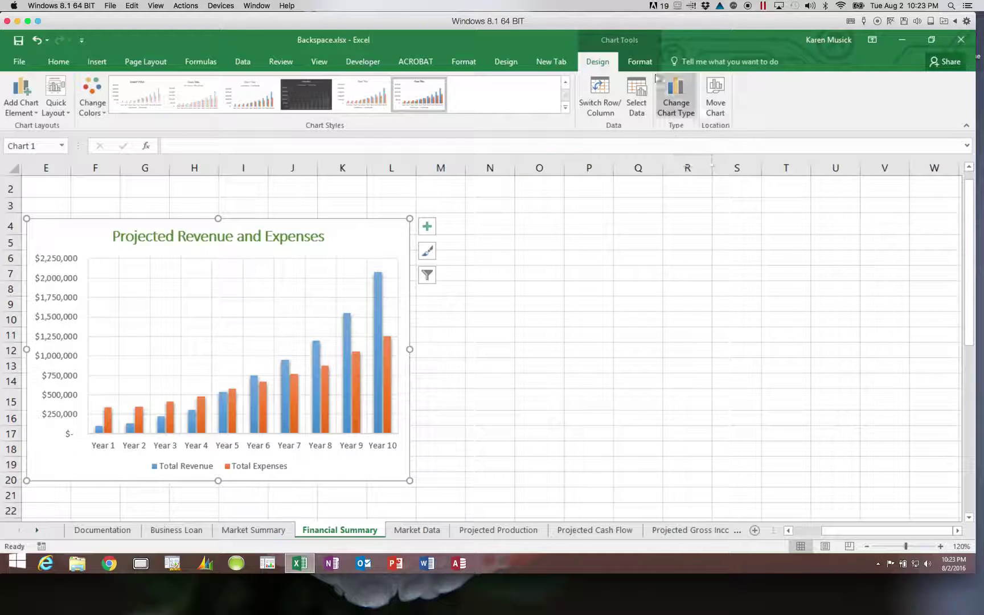
left_click(639, 63)
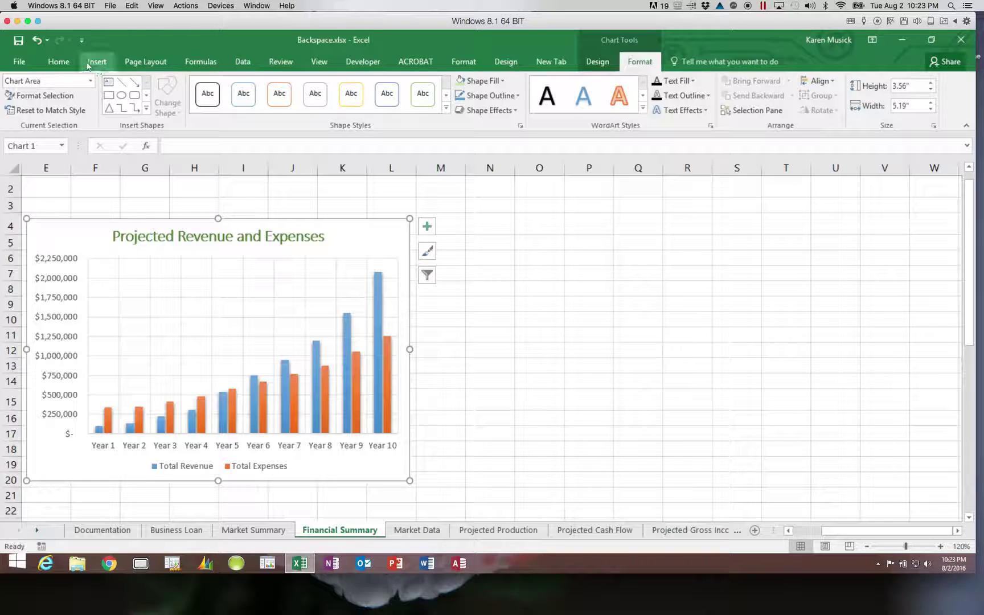
left_click(61, 65)
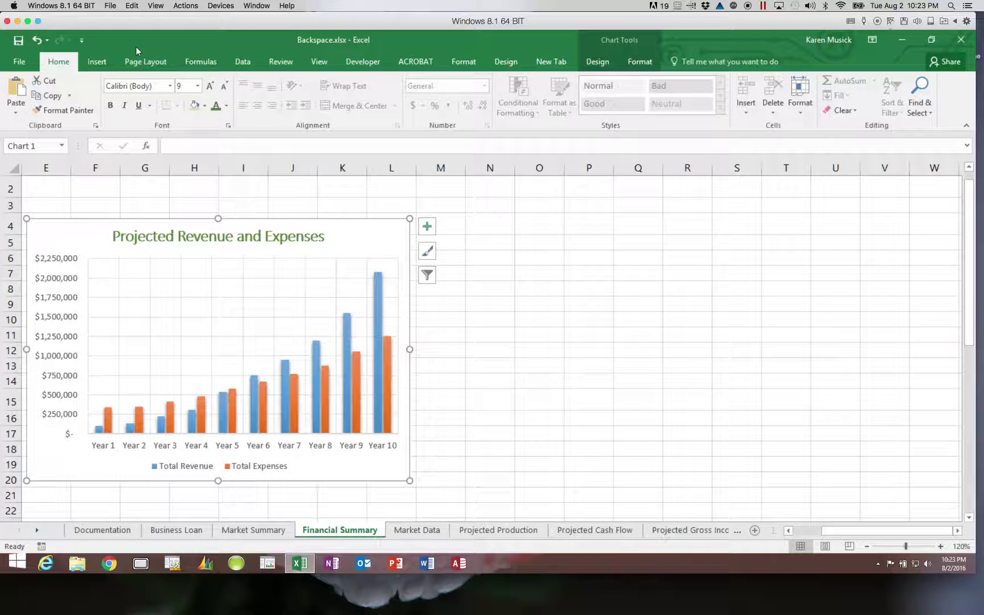
left_click(205, 106)
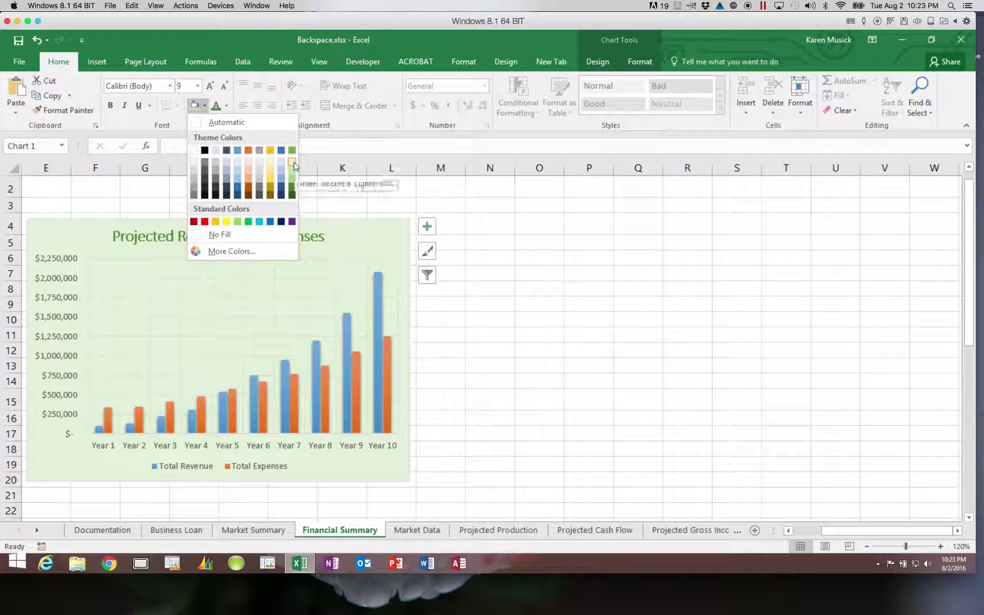
left_click(292, 169)
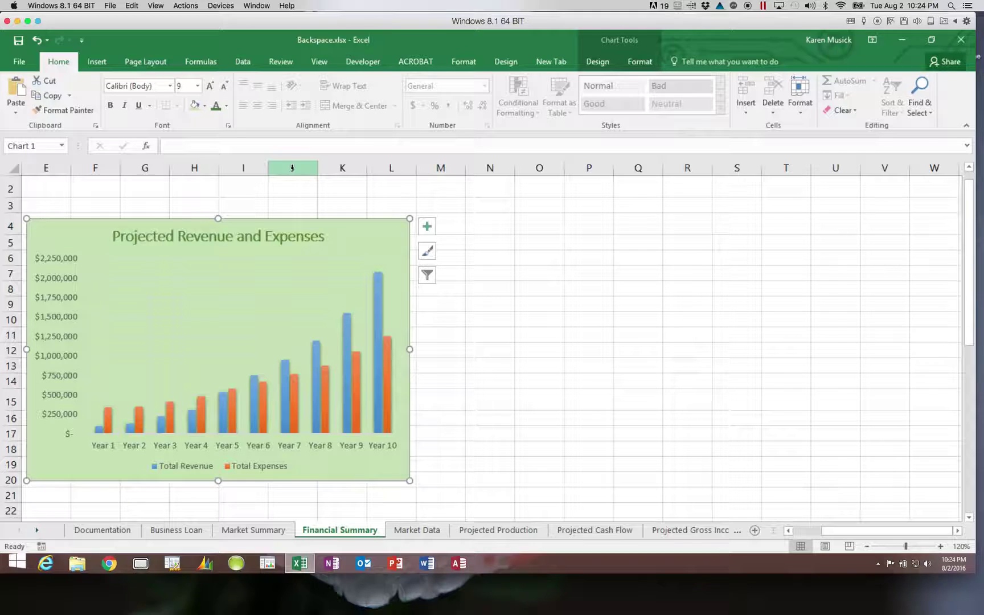
Fill the chart's plot area with white
left_click(217, 309)
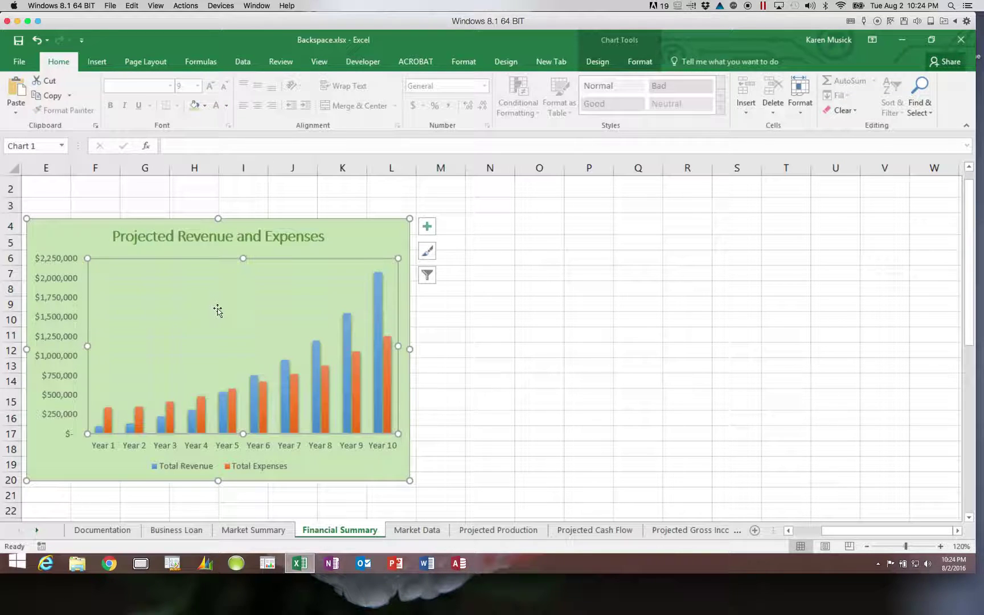
left_click(641, 62)
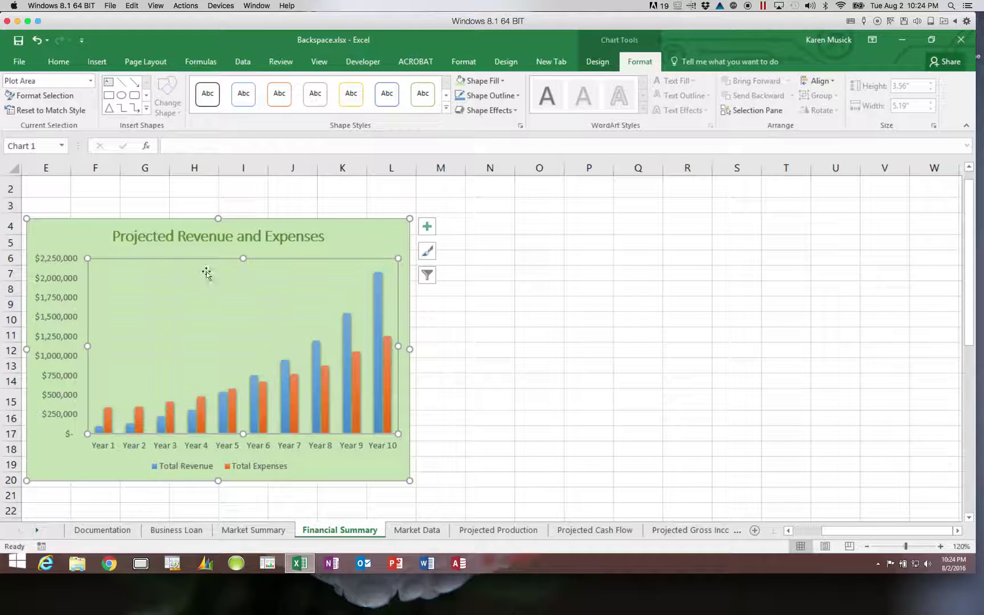
left_click(150, 284)
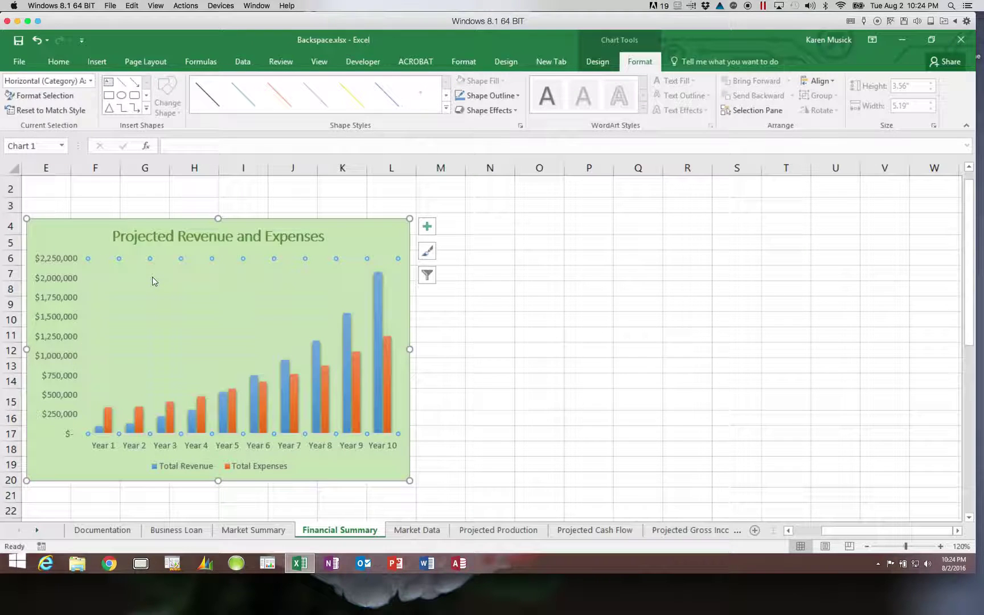
left_click(169, 304)
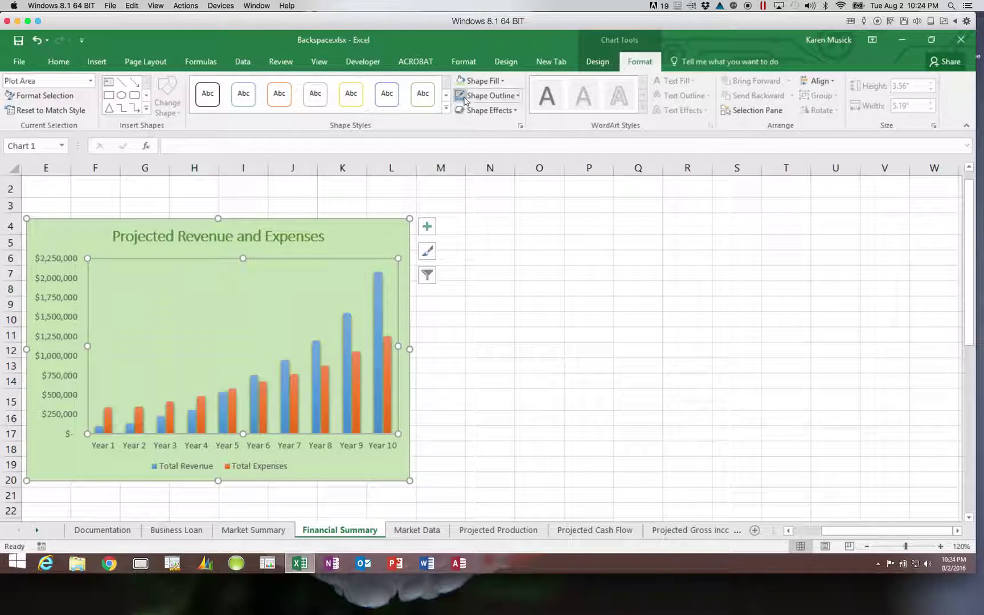
left_click(504, 81)
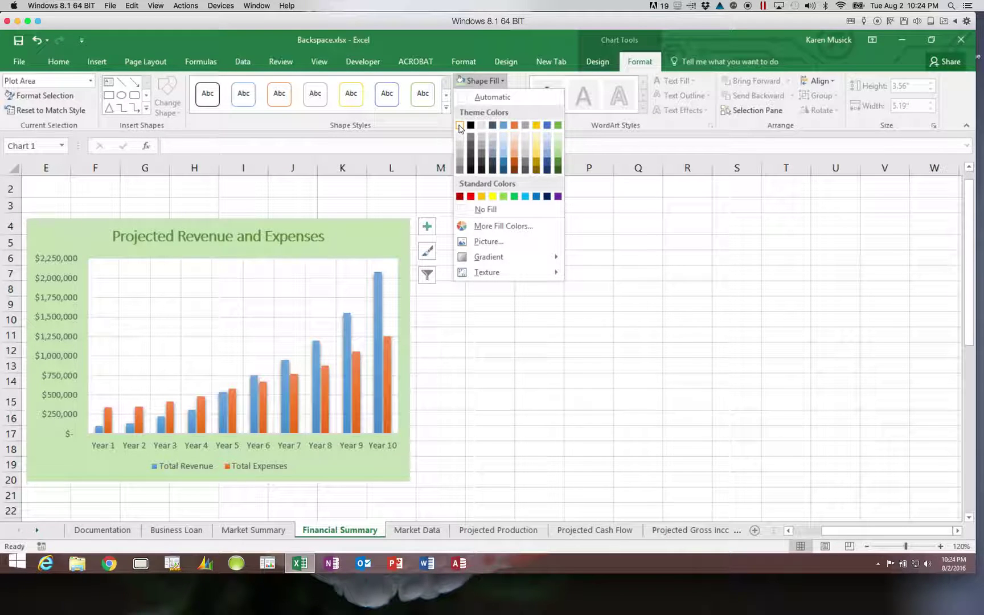
left_click(460, 126)
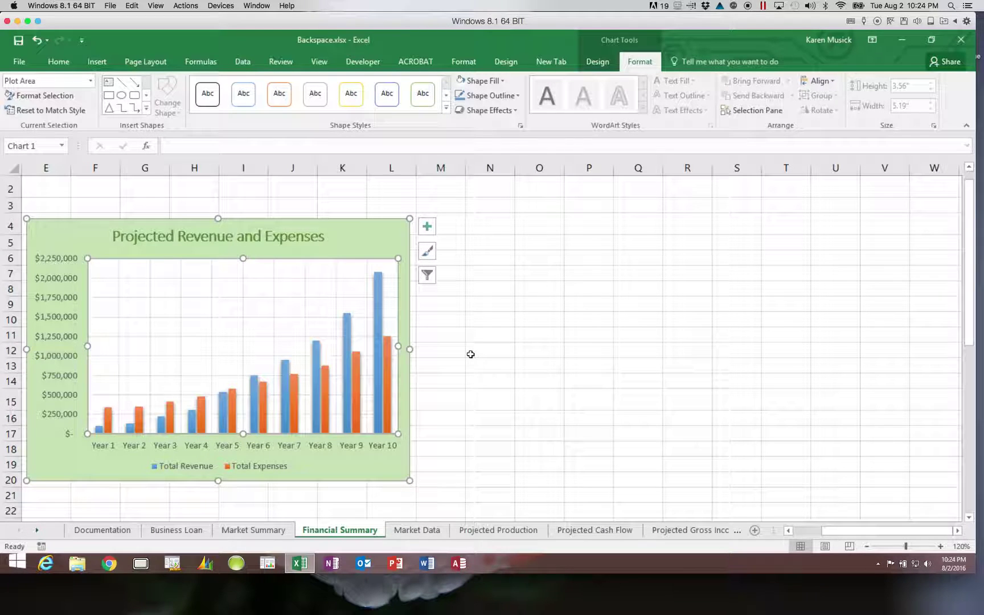